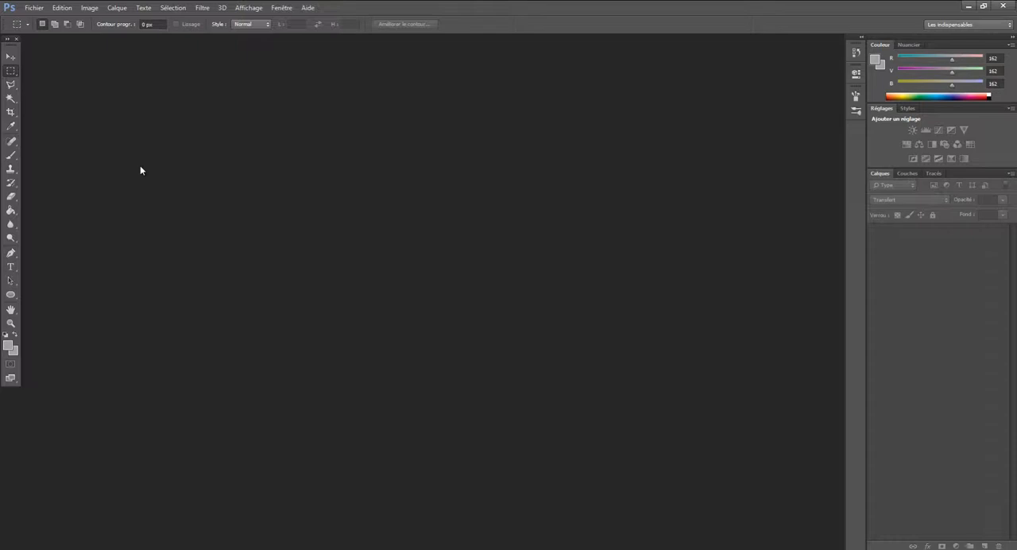
# Open the Speed compositing PSD file and choose the Polygonal Lasso tool
pyautogui.click(30, 7)
pyautogui.click(38, 27)
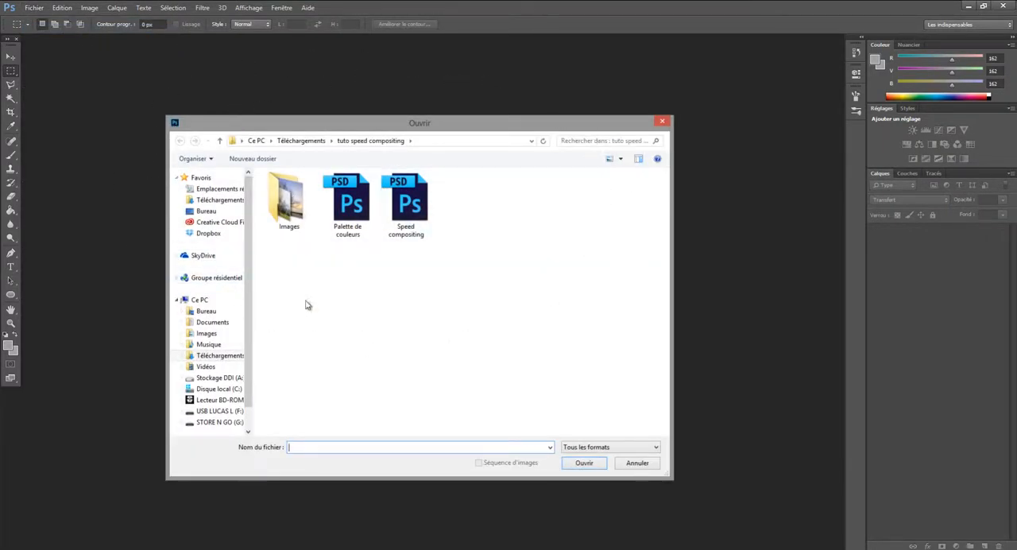
pyautogui.click(419, 207)
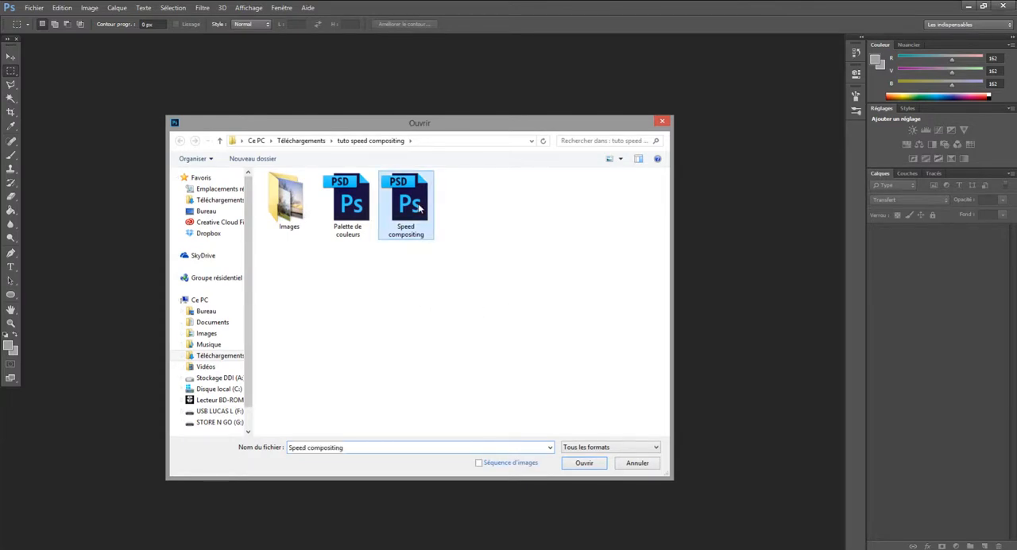
pyautogui.click(584, 464)
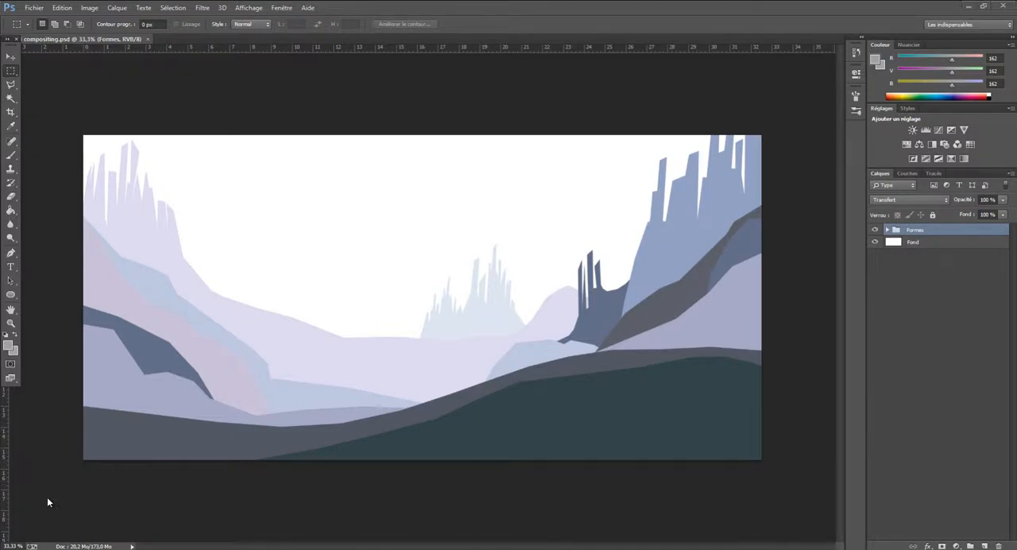
pyautogui.click(17, 87)
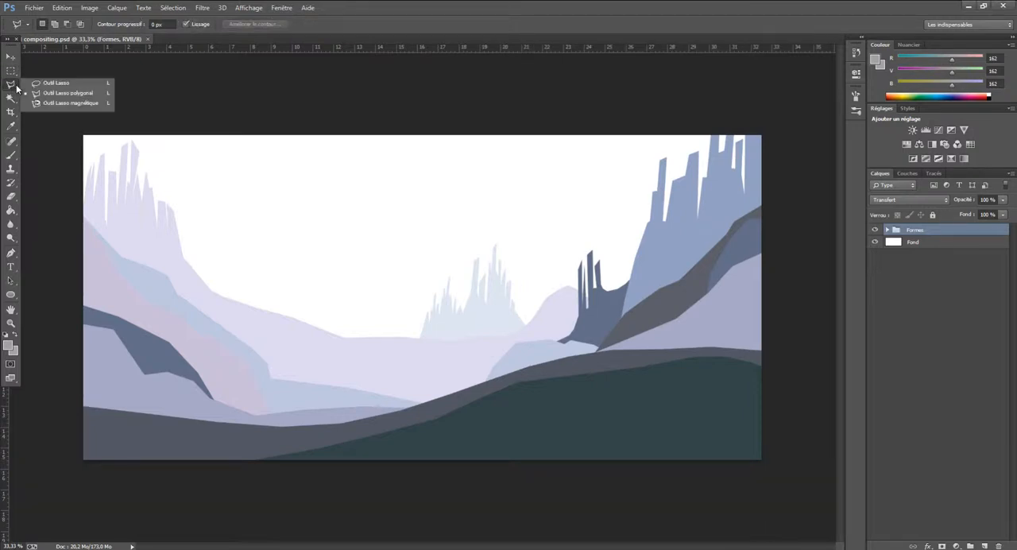
pyautogui.click(81, 95)
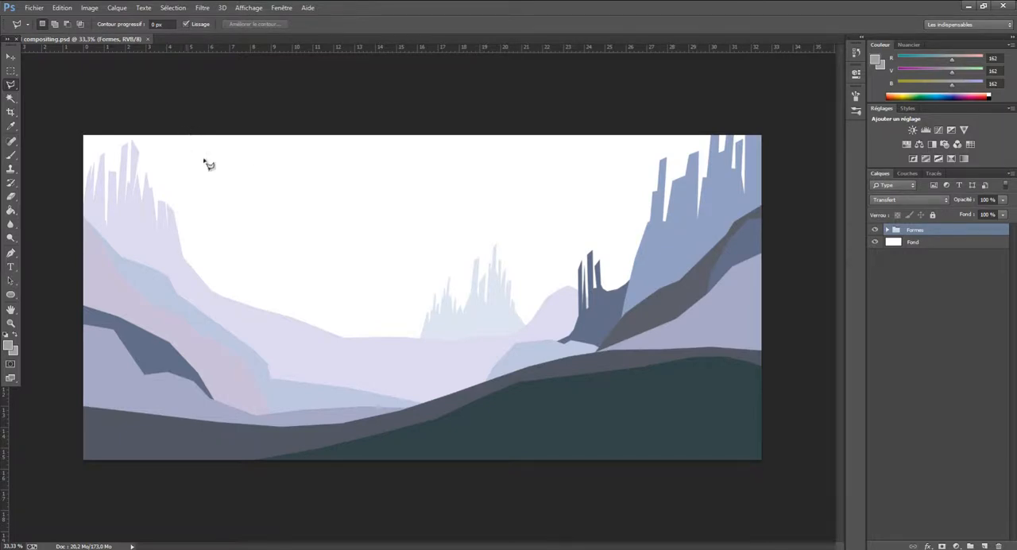
# Import the Palette de couleurs file into the document as a placed layer and rasterize that layer
pyautogui.click(34, 9)
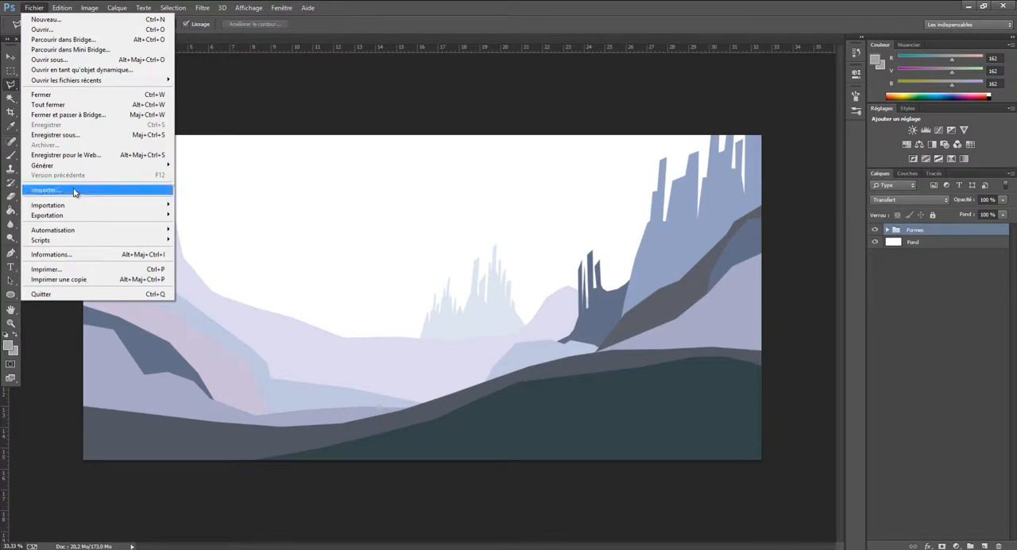
pyautogui.click(75, 191)
pyautogui.click(354, 199)
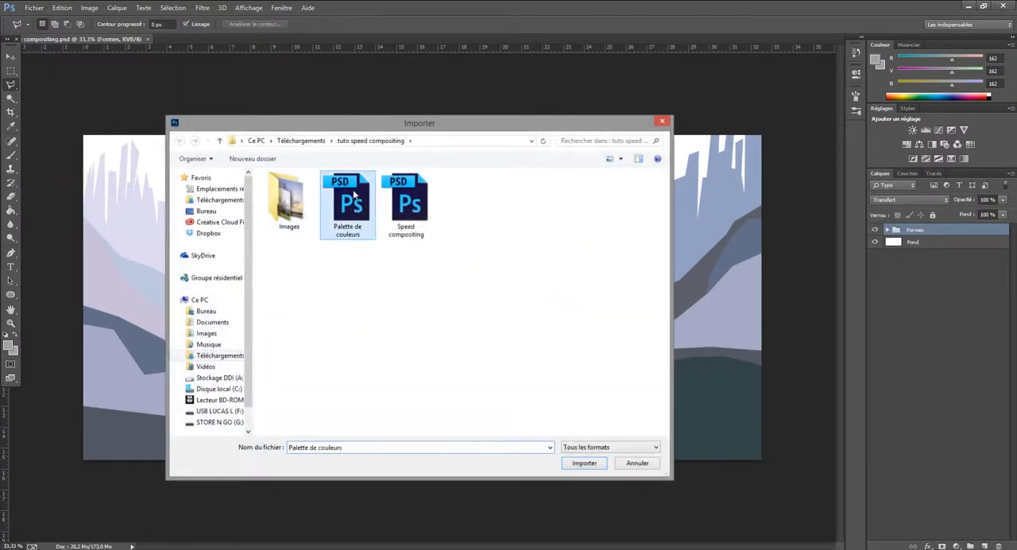
pyautogui.click(585, 463)
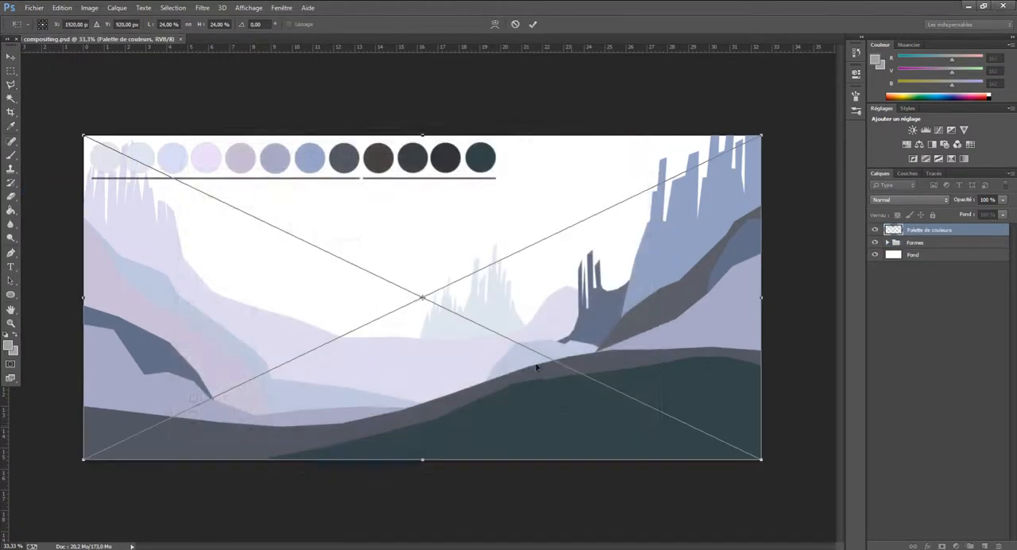
pyautogui.click(11, 57)
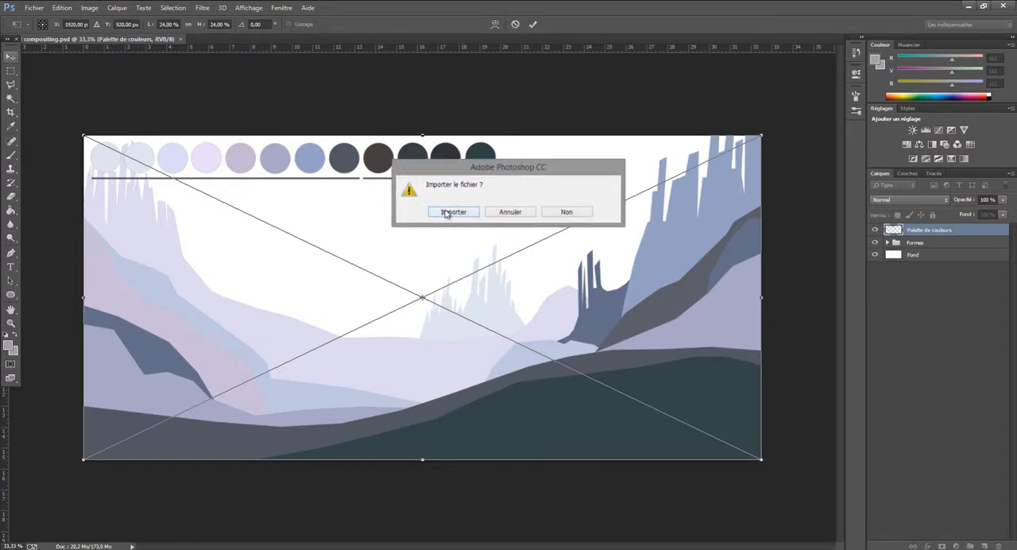
pyautogui.click(446, 211)
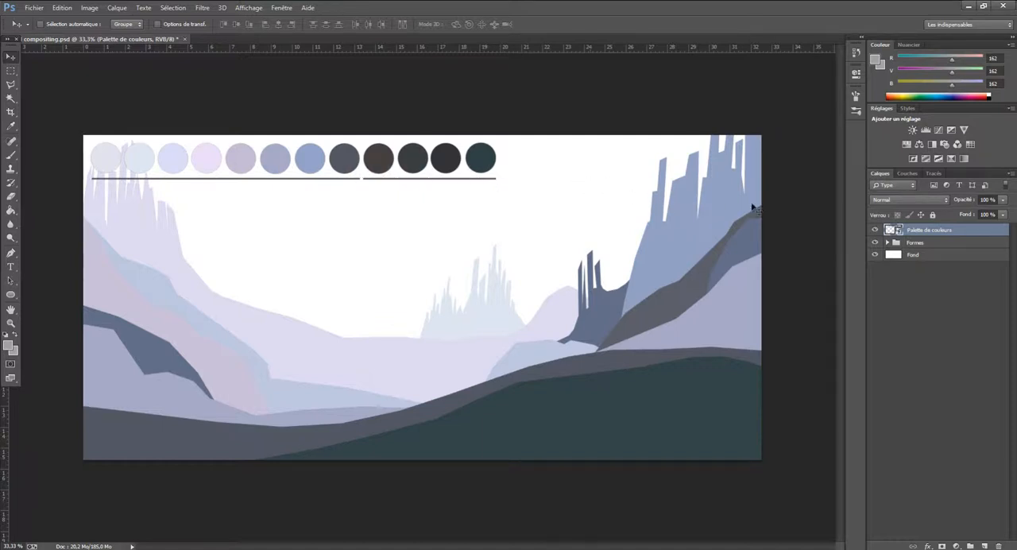
pyautogui.rightClick(922, 231)
pyautogui.click(806, 238)
# Set the foreground colour to pure red (ff0000)
pyautogui.press('i')
pyautogui.click(9, 343)
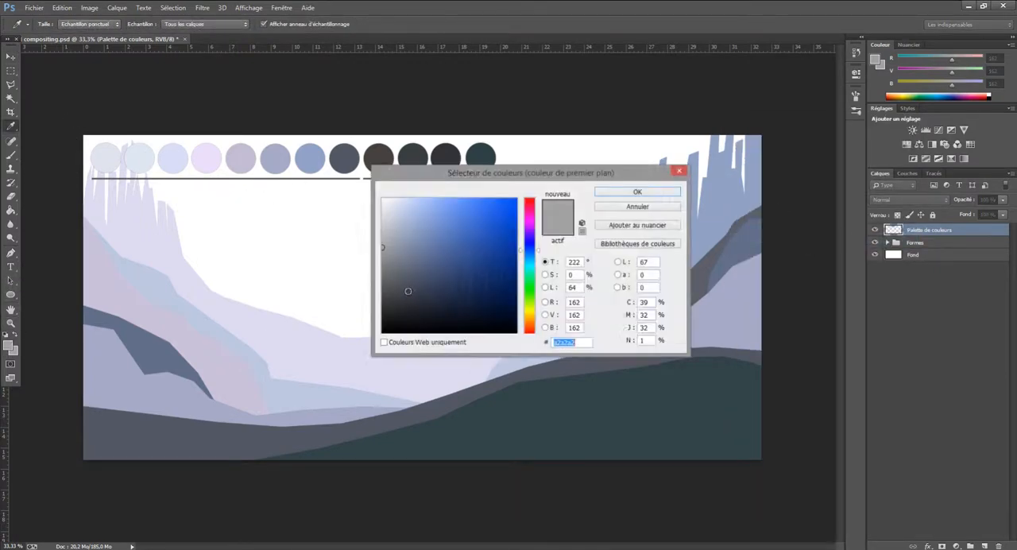
pyautogui.click(479, 227)
pyautogui.moveTo(531, 210); pyautogui.dragTo(548, 182)
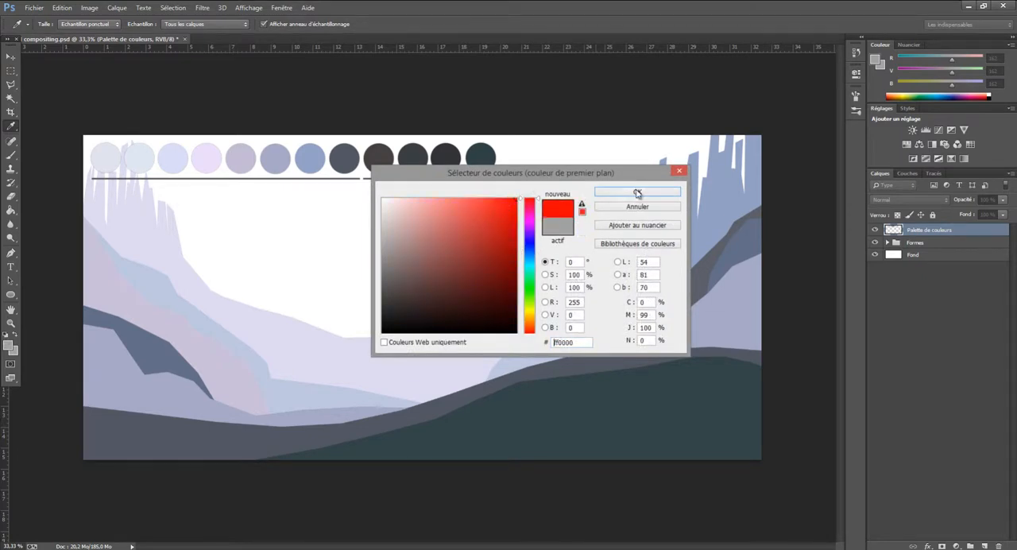
pyautogui.click(637, 193)
# Try filling the first circle of the colour palette with red using the Paint Bucket, and undo that fill
pyautogui.press('v')
pyautogui.click(10, 210)
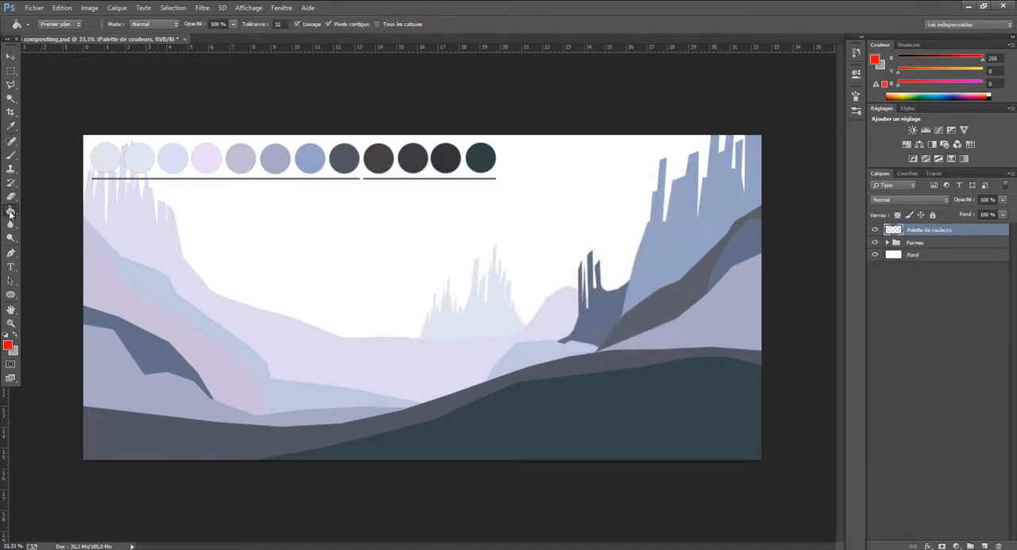
pyautogui.click(115, 162)
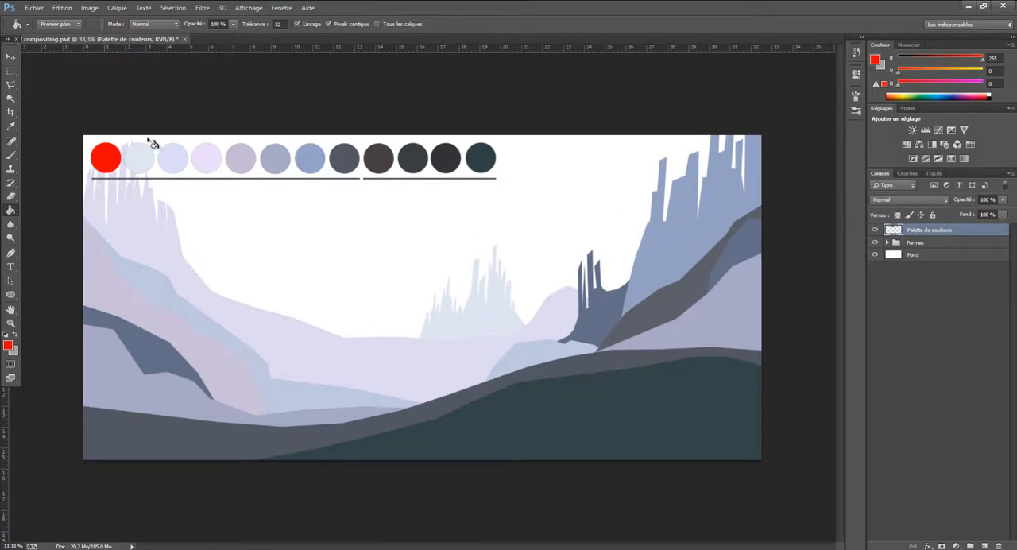
pyautogui.click(62, 8)
pyautogui.click(88, 20)
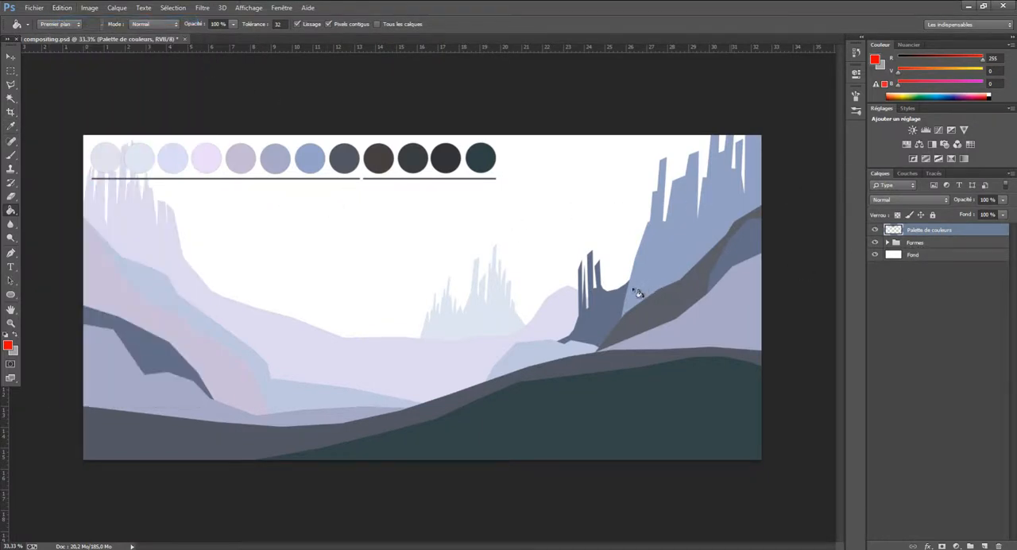
# Add a new layer named 12 and move it to the top of the Formes group
pyautogui.click(11, 85)
pyautogui.click(89, 95)
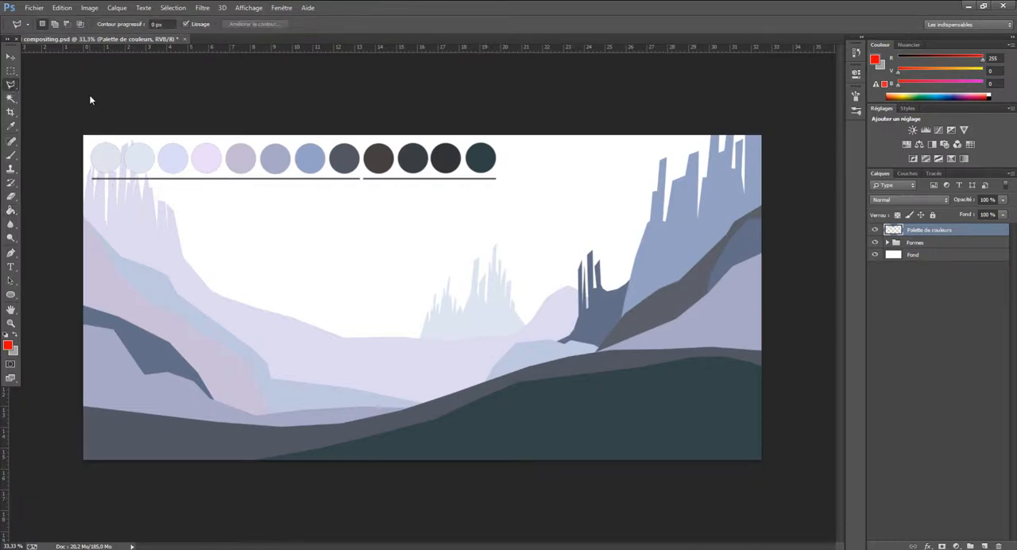
pyautogui.click(984, 546)
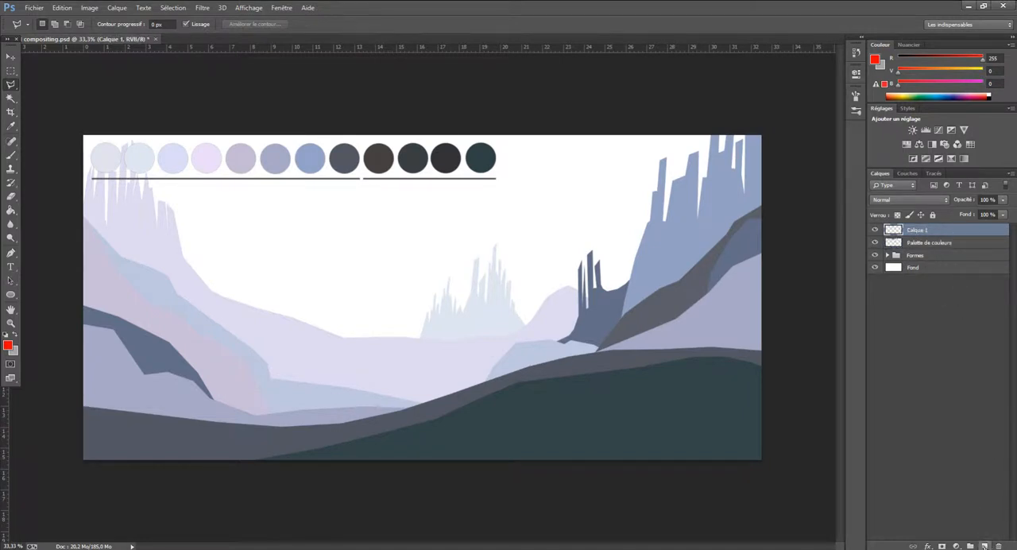
pyautogui.doubleClick(918, 230)
pyautogui.write('E2')
pyautogui.press('Return')
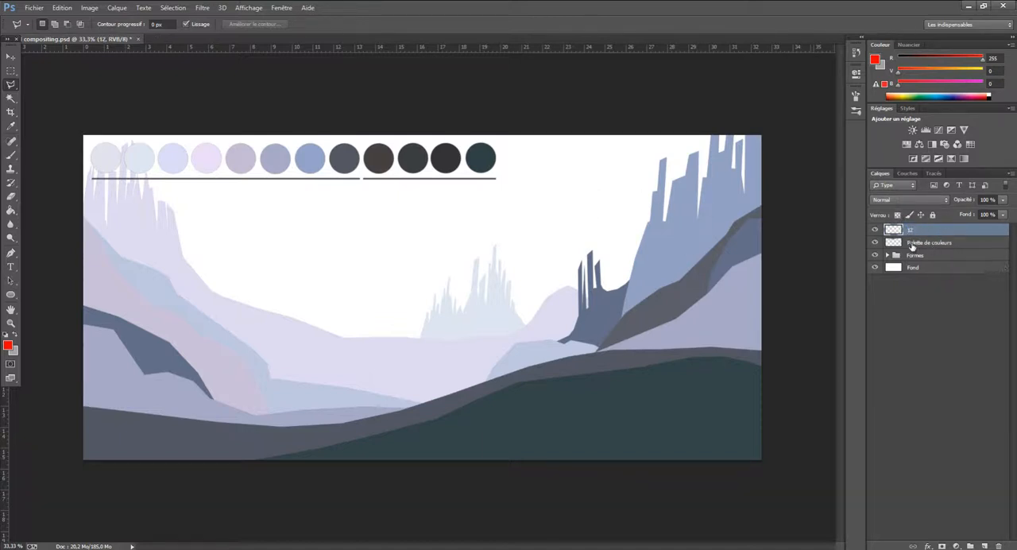
pyautogui.click(887, 255)
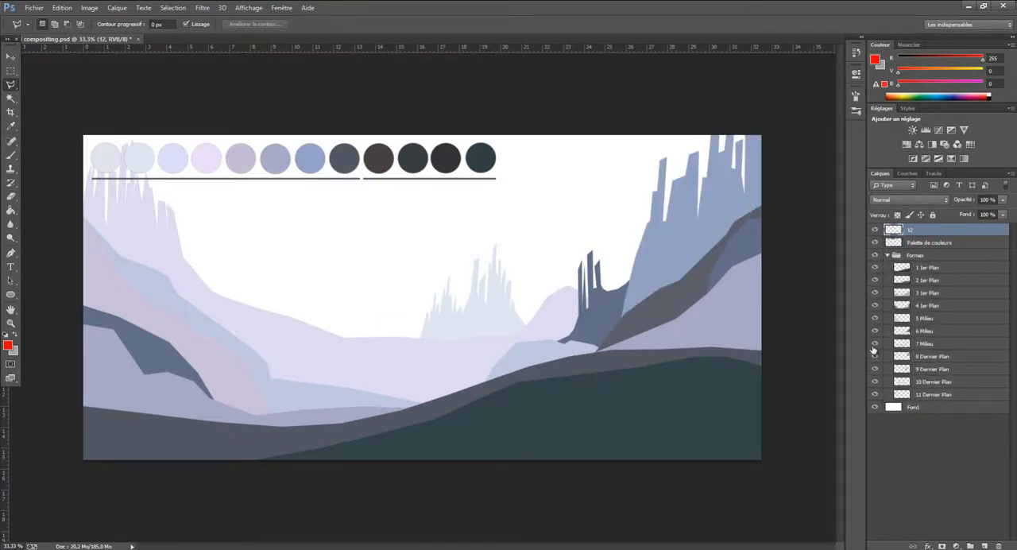
pyautogui.moveTo(914, 231); pyautogui.dragTo(939, 264)
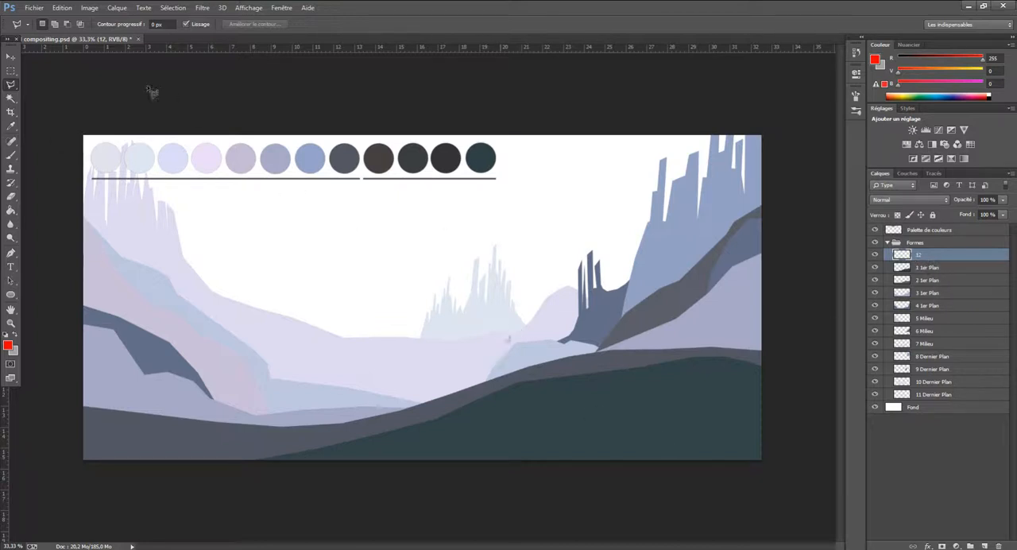
# Outline a hill shape with the Polygonal Lasso over the dark green foreground at the image's lower right and fill it with red
pyautogui.click(15, 87)
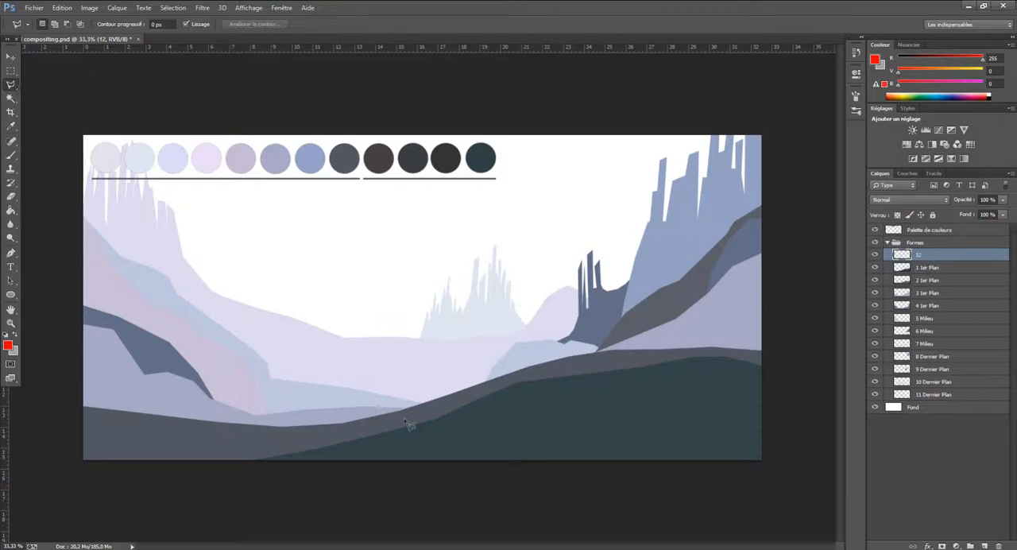
pyautogui.click(391, 469)
pyautogui.click(530, 412)
pyautogui.click(715, 405)
pyautogui.click(772, 413)
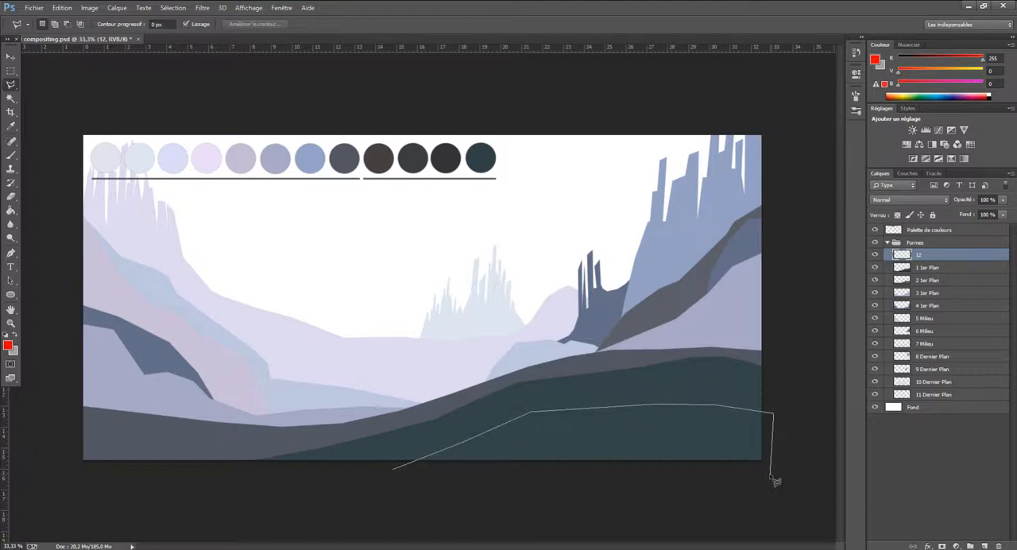
pyautogui.click(770, 473)
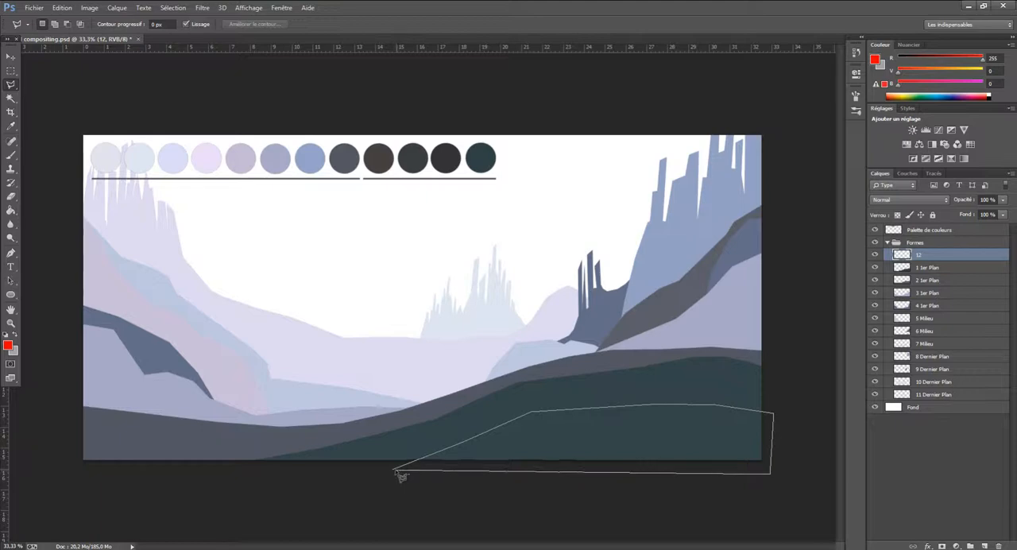
pyautogui.click(396, 474)
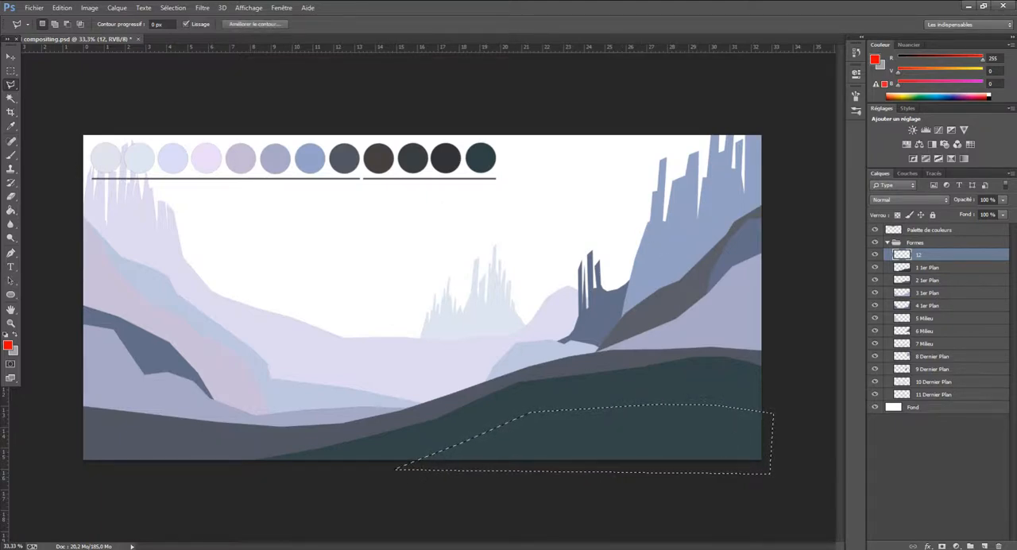
pyautogui.click(11, 209)
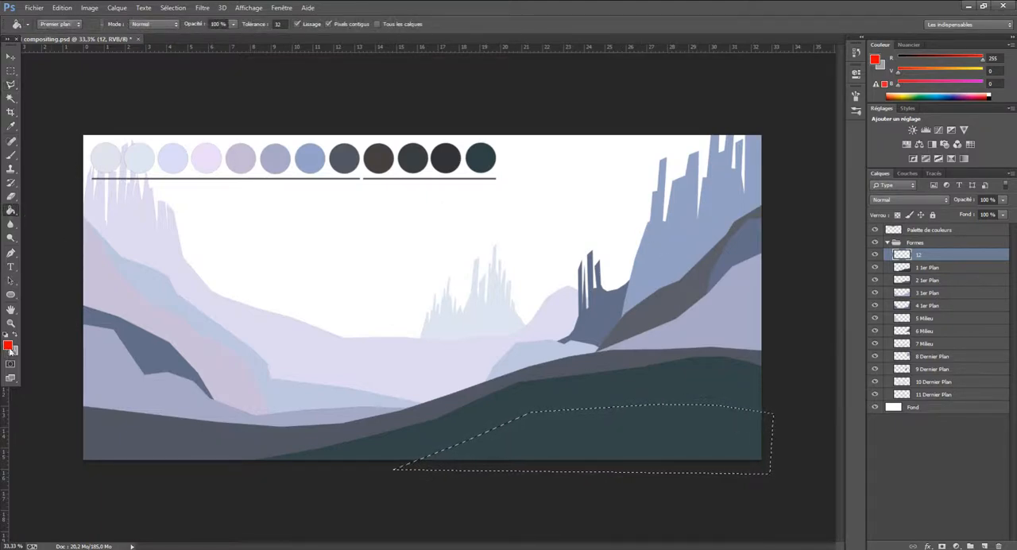
pyautogui.click(587, 447)
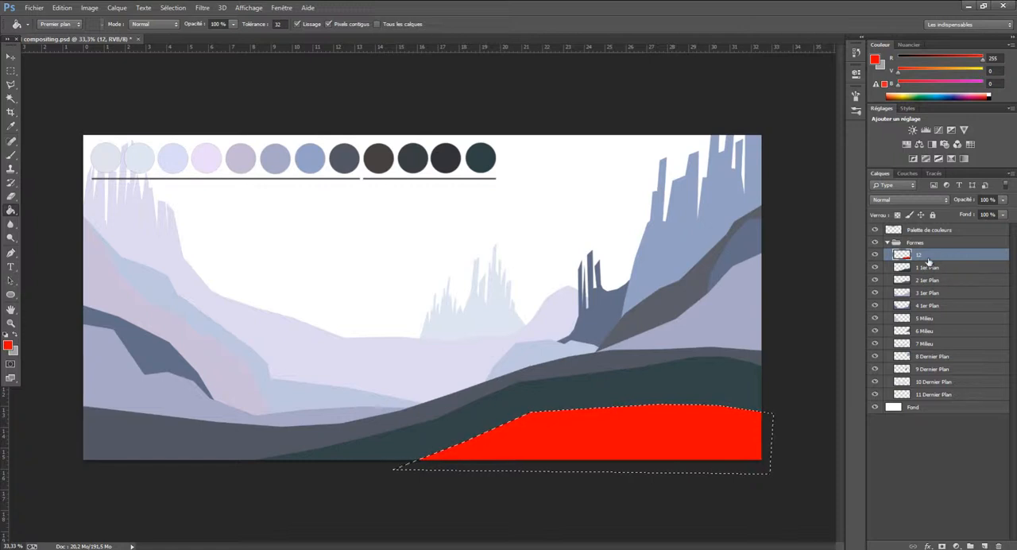
# Move layer 12 down among the 1er Plan layers and back to the top of the Formes group
pyautogui.moveTo(922, 256); pyautogui.dragTo(933, 295)
pyautogui.moveTo(927, 292); pyautogui.dragTo(927, 255)
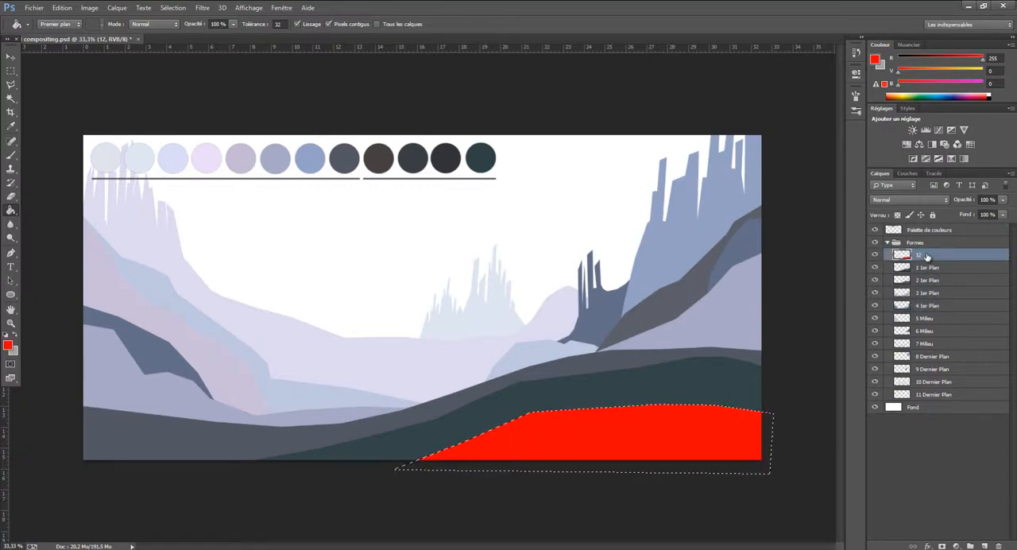
# Erase the red fill from layer 12, deselect the hill outline, and delete the layer
pyautogui.press('Delete')
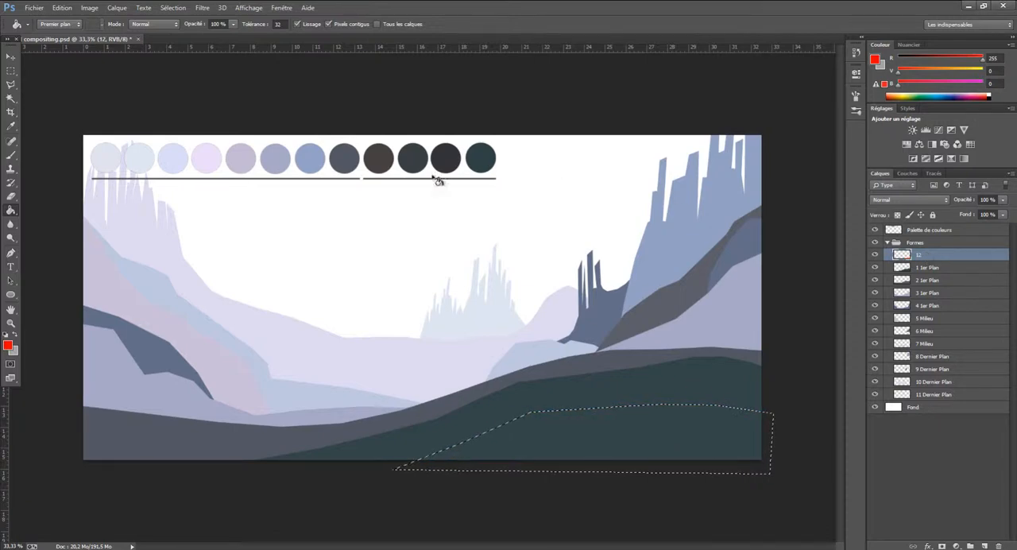
pyautogui.click(10, 70)
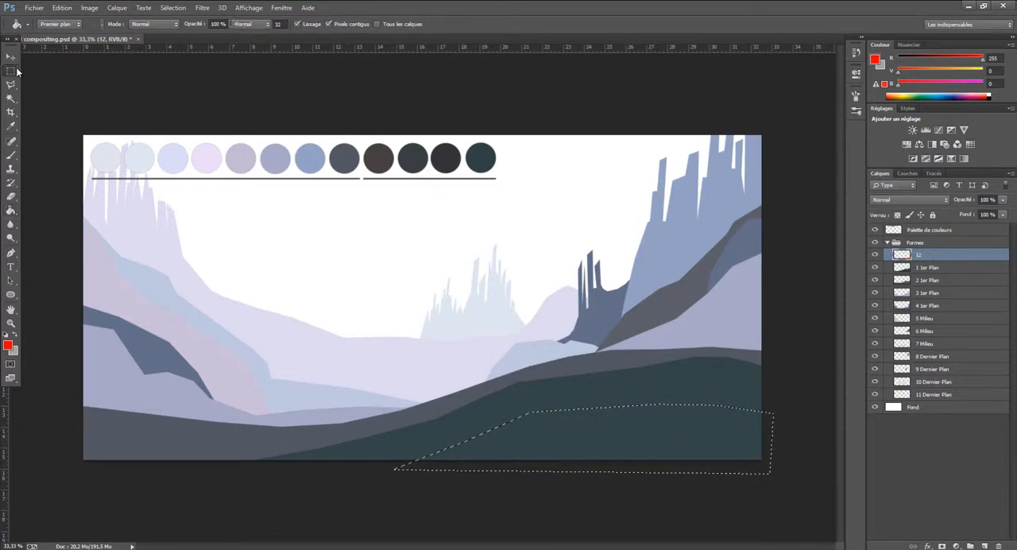
pyautogui.click(598, 247)
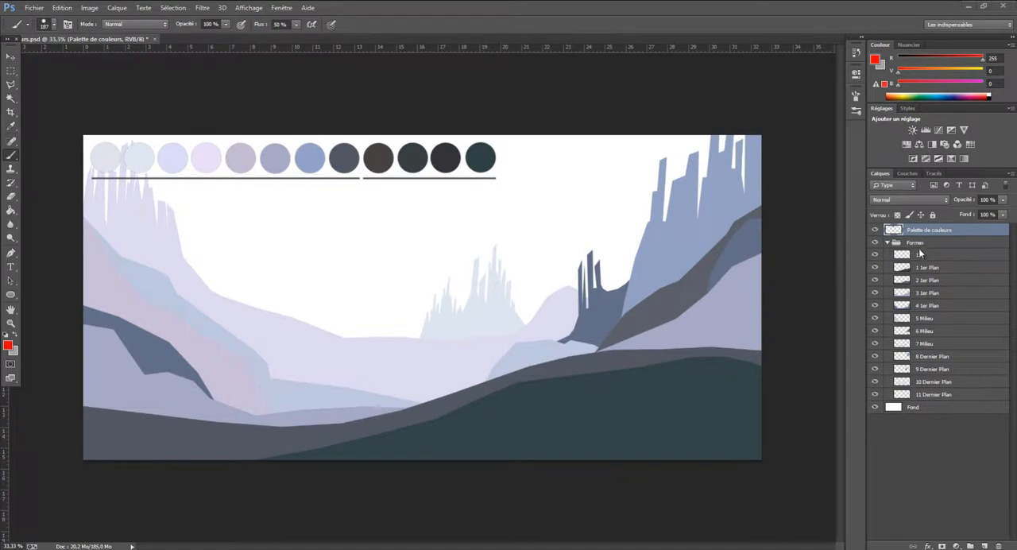
pyautogui.click(919, 253)
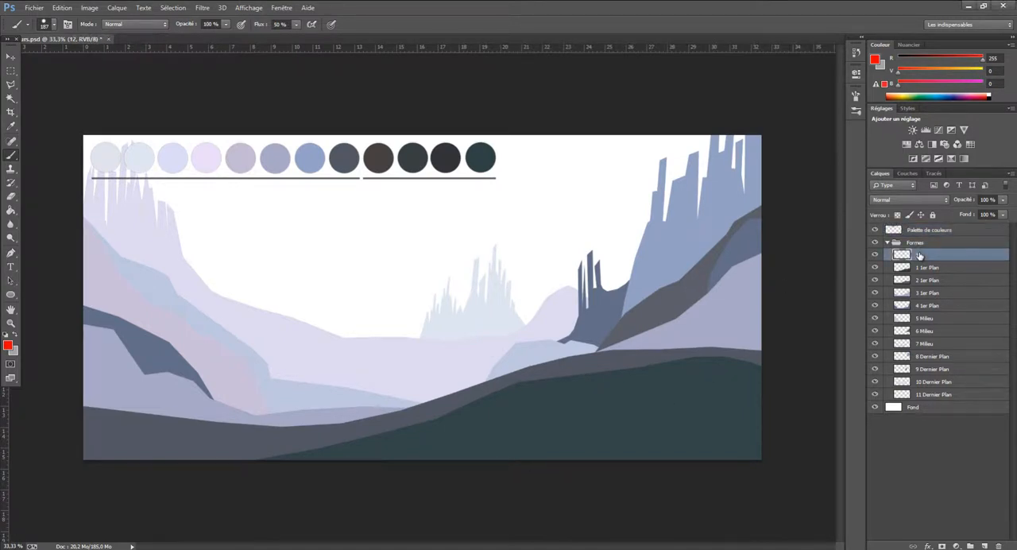
pyautogui.press('Delete')
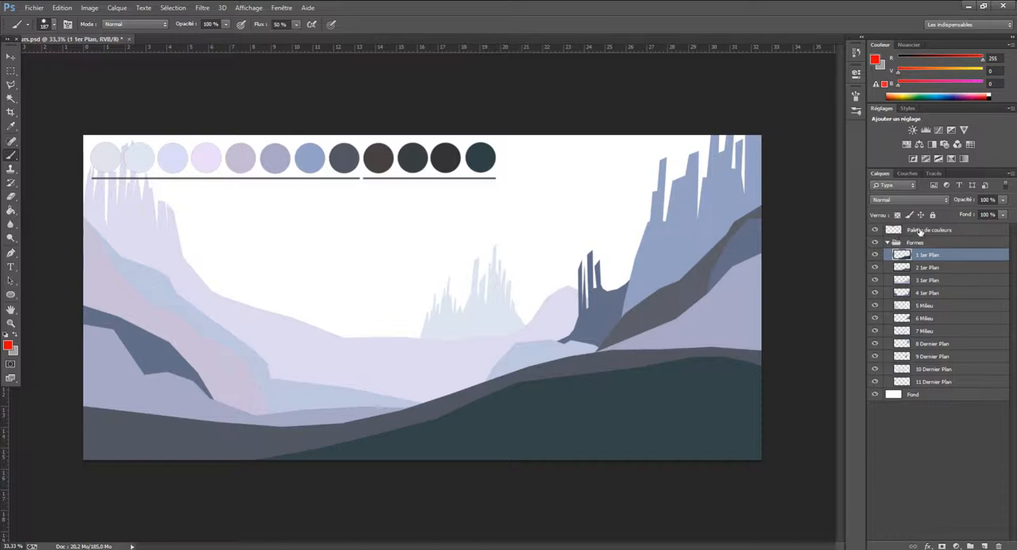
# Hide the Palette de couleurs layer
pyautogui.click(898, 230)
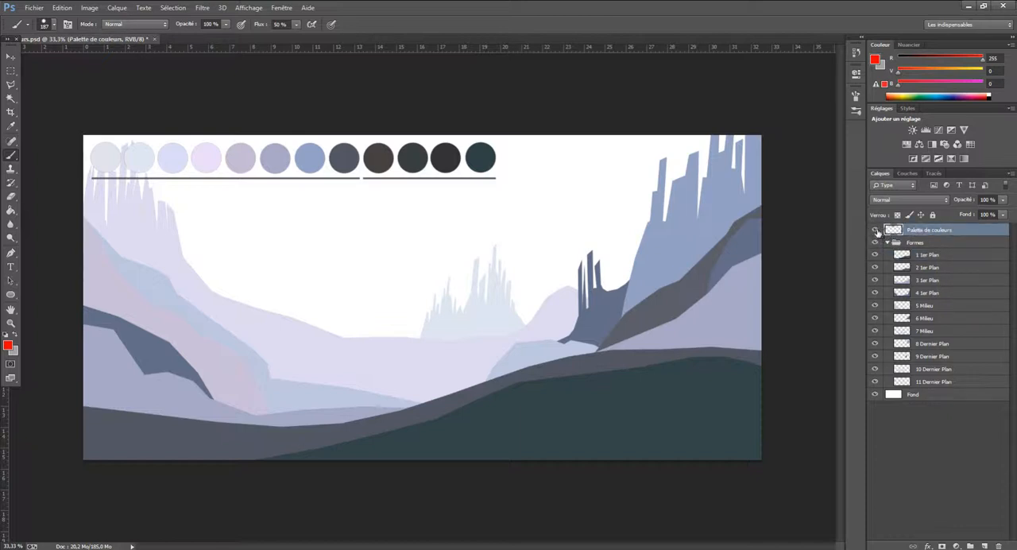
pyautogui.click(874, 231)
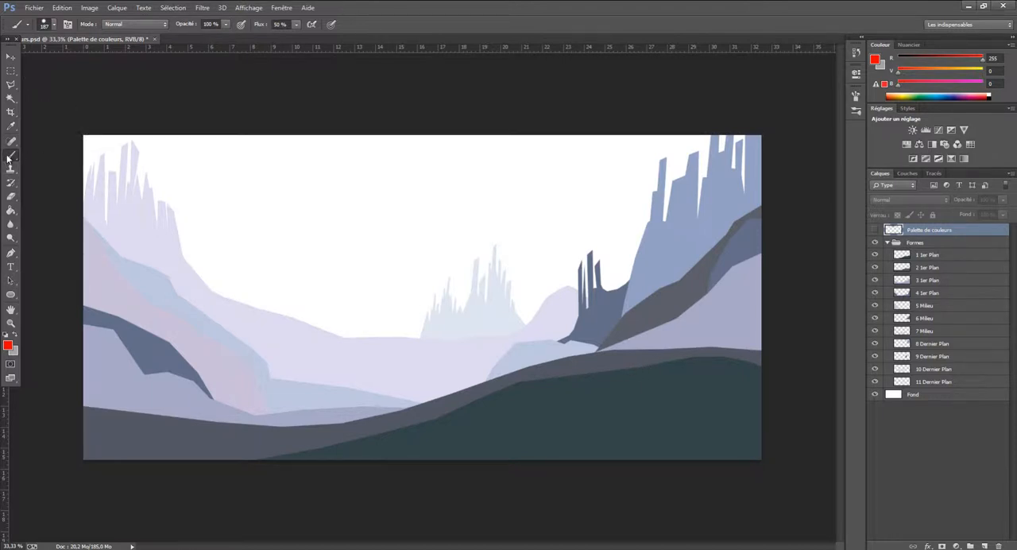
# Choose the Spatter 27 pixels brush tip and preview it with Diffusion switched on and off again
pyautogui.click(68, 25)
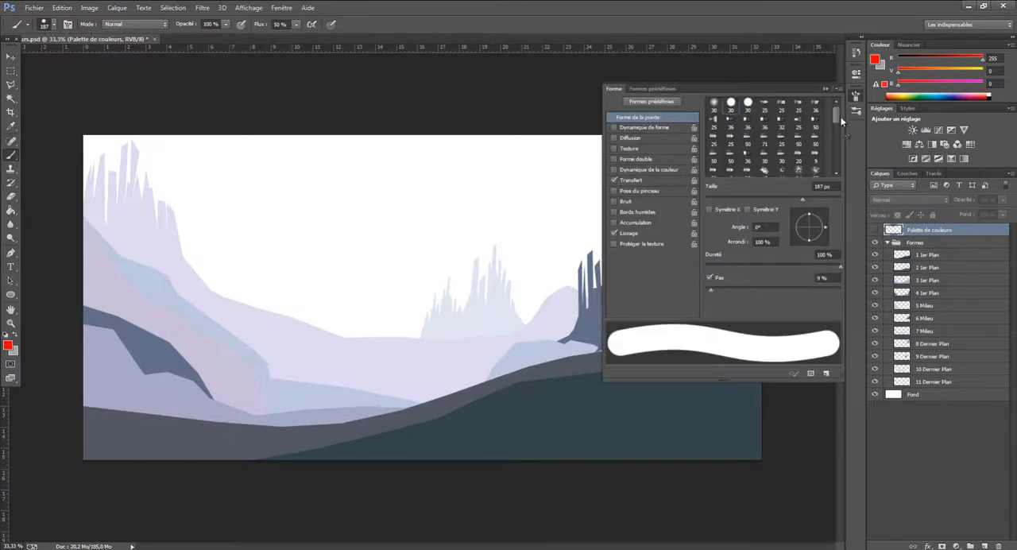
pyautogui.moveTo(840, 114); pyautogui.dragTo(843, 125)
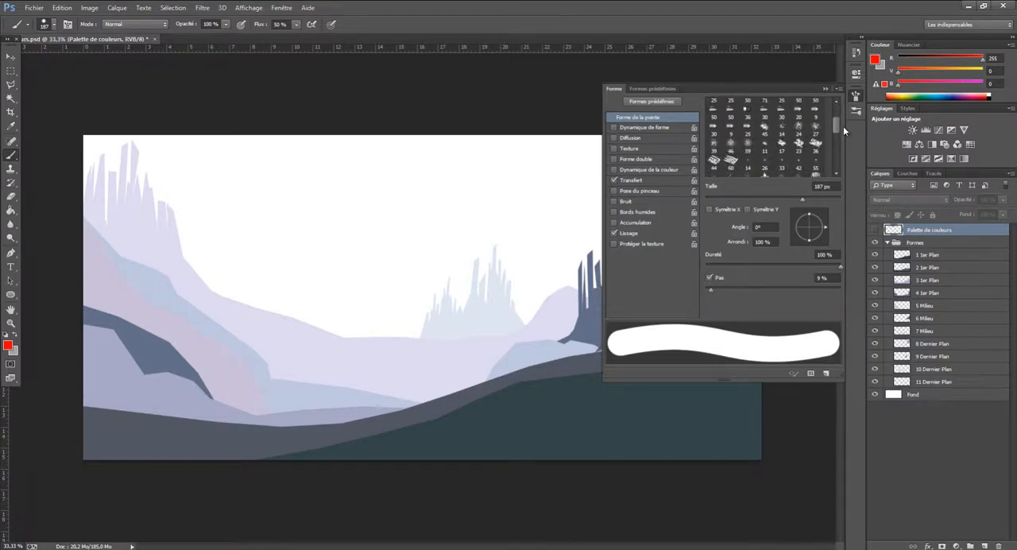
pyautogui.click(814, 127)
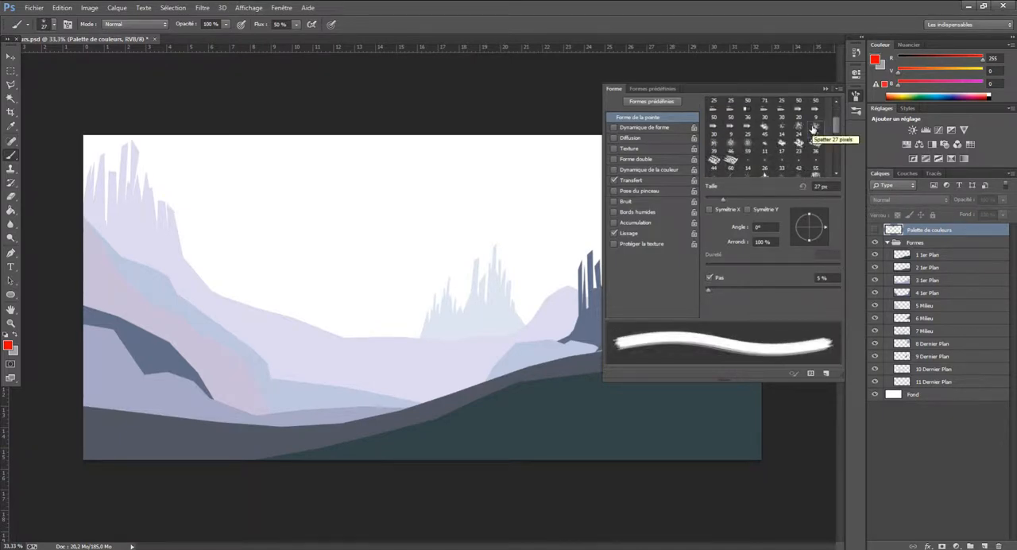
pyautogui.click(614, 138)
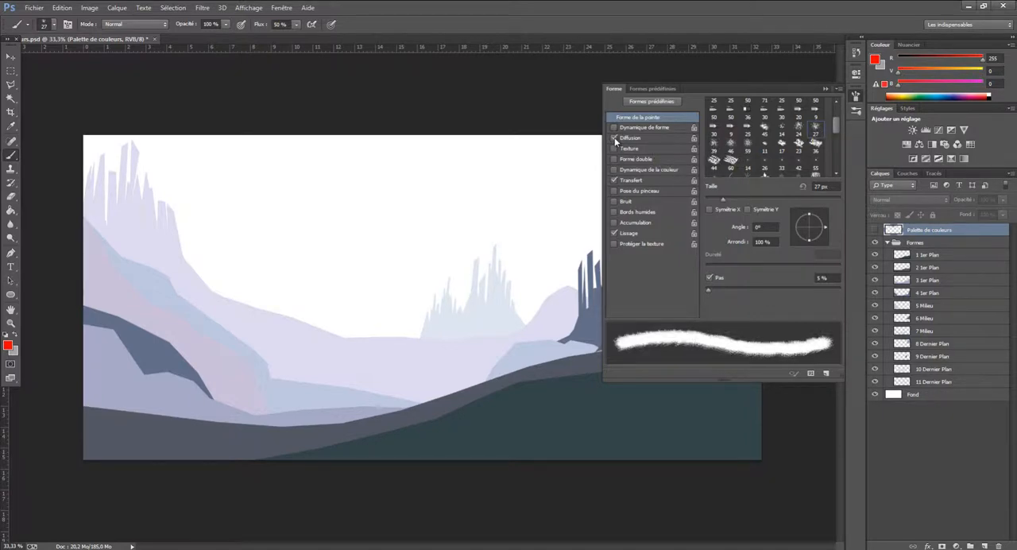
pyautogui.click(614, 138)
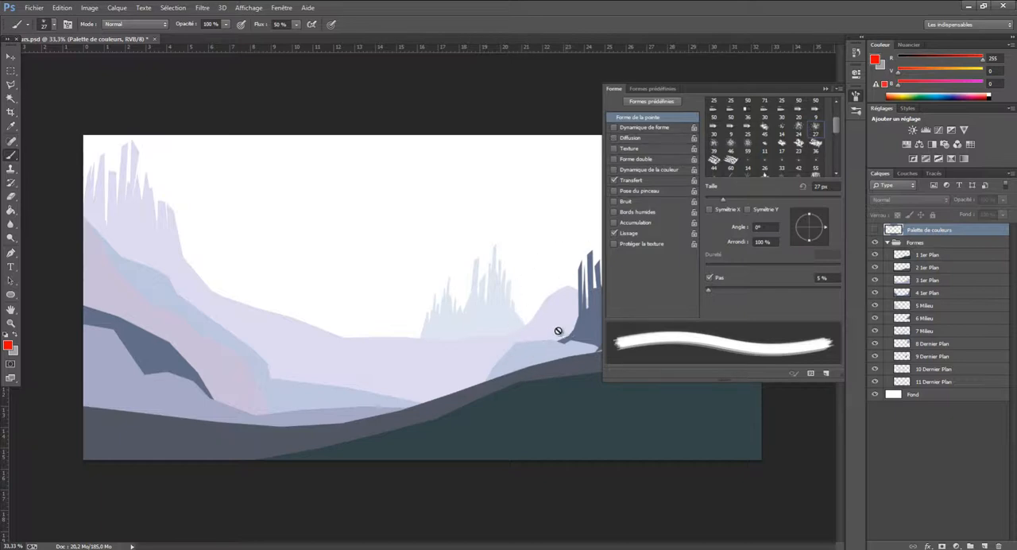
pyautogui.click(825, 91)
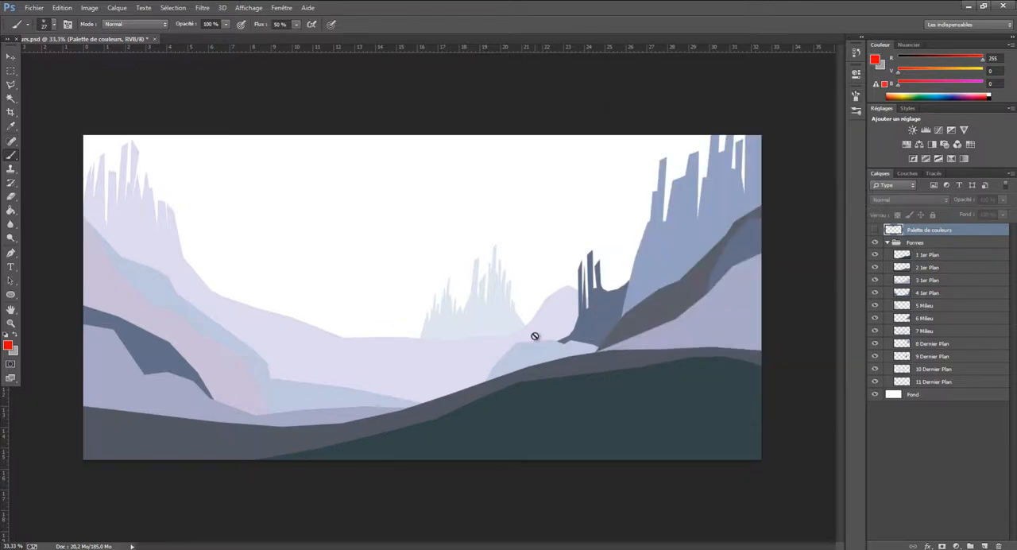
# Toggle the 1 1er Plan layer's visibility to identify its shape, and make the 2 1er Plan layer active
pyautogui.click(875, 255)
pyautogui.click(875, 255)
pyautogui.click(875, 255)
pyautogui.click(876, 255)
pyautogui.click(920, 268)
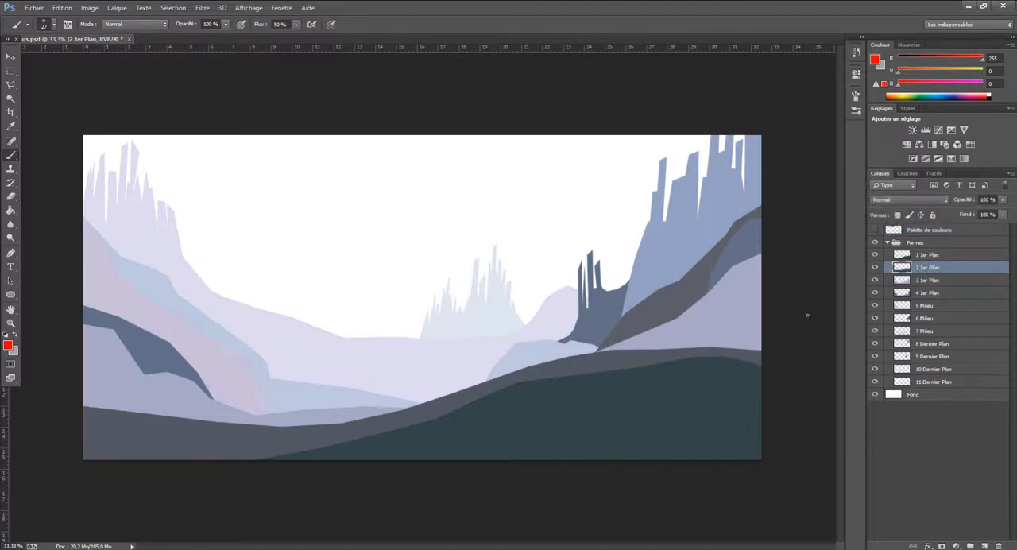
# Set the spatter brush size to 152 px
pyautogui.click(54, 28)
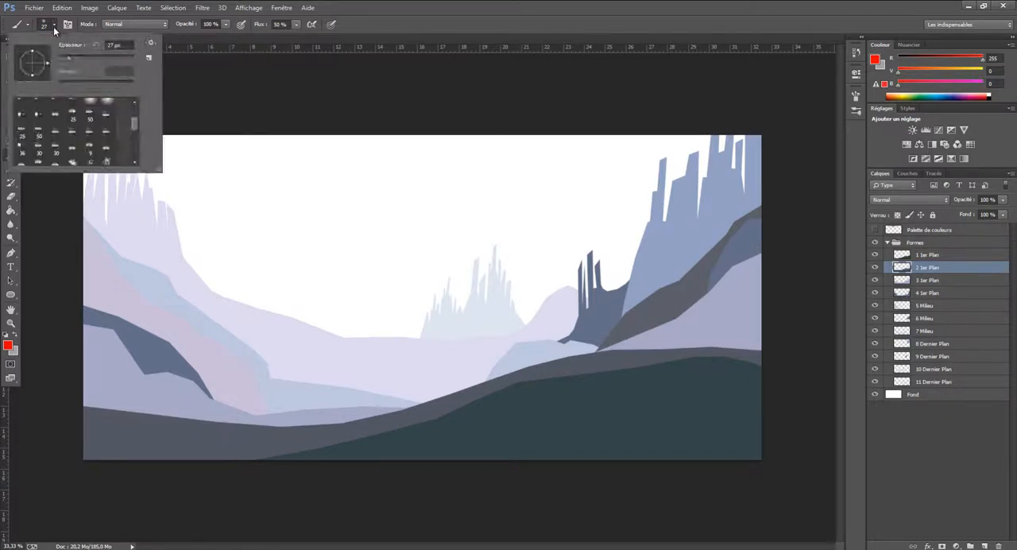
pyautogui.click(108, 59)
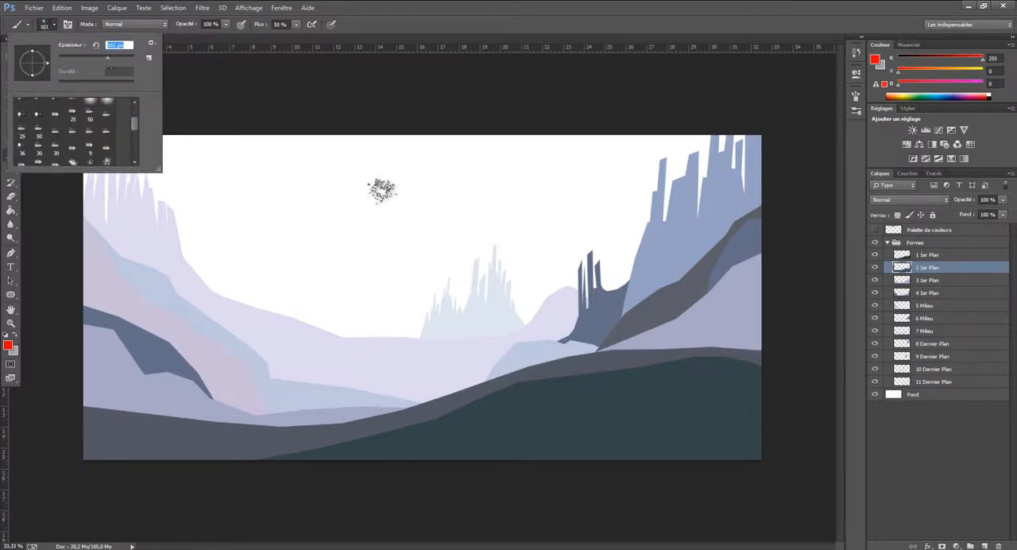
pyautogui.click(114, 58)
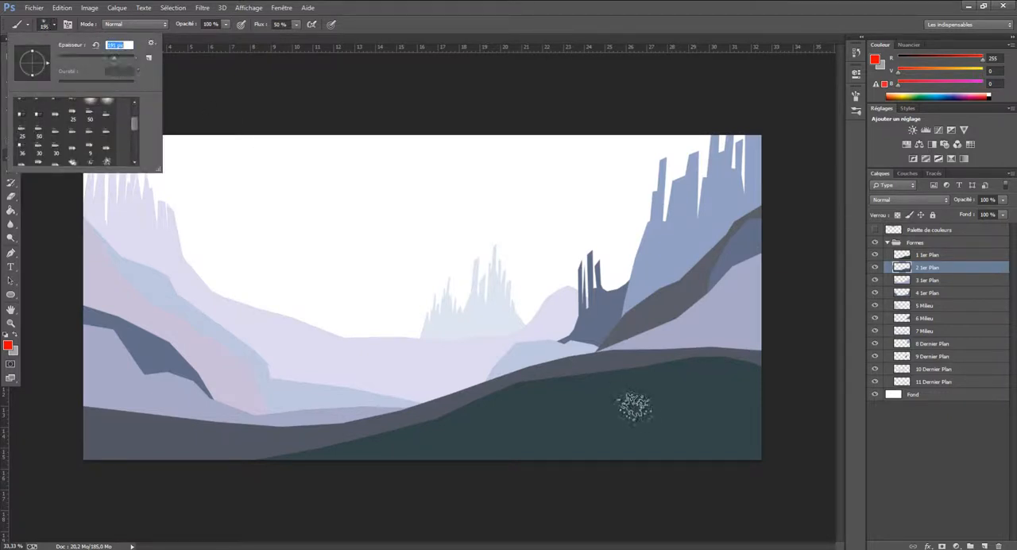
pyautogui.write('152')
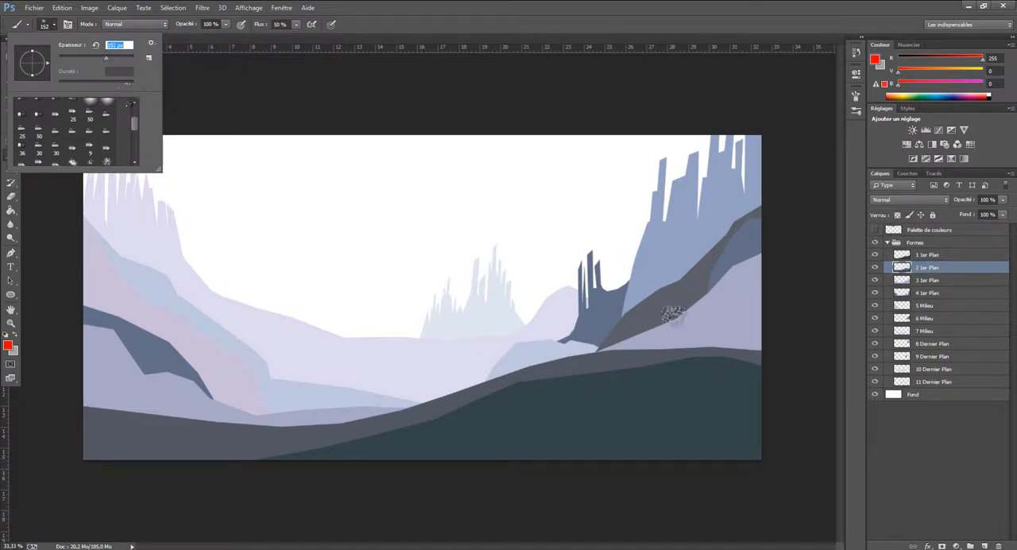
# Try a short red grass stroke along the dark green hill's upper edge and undo it
pyautogui.click(252, 8)
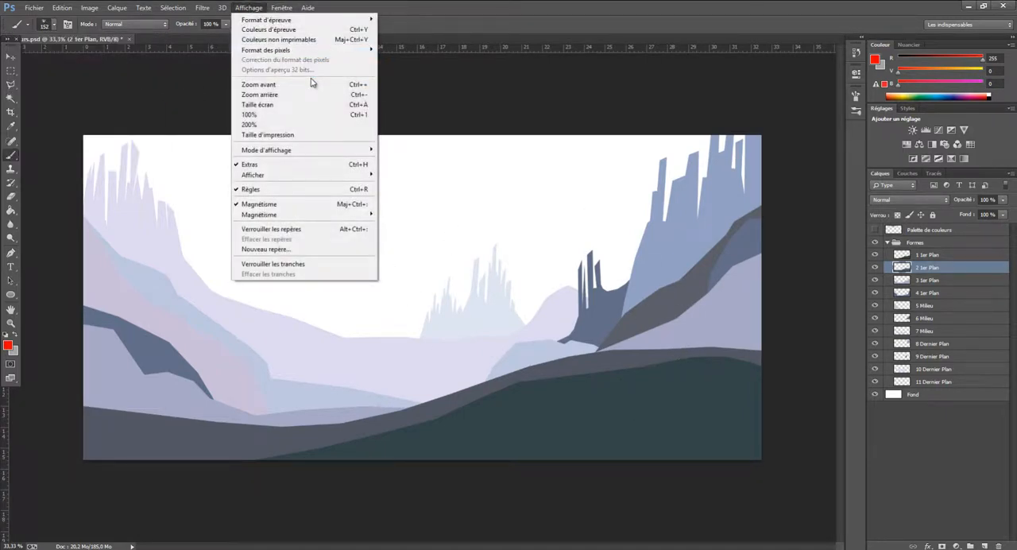
pyautogui.click(310, 84)
pyautogui.scroll(-3, 628, 378)
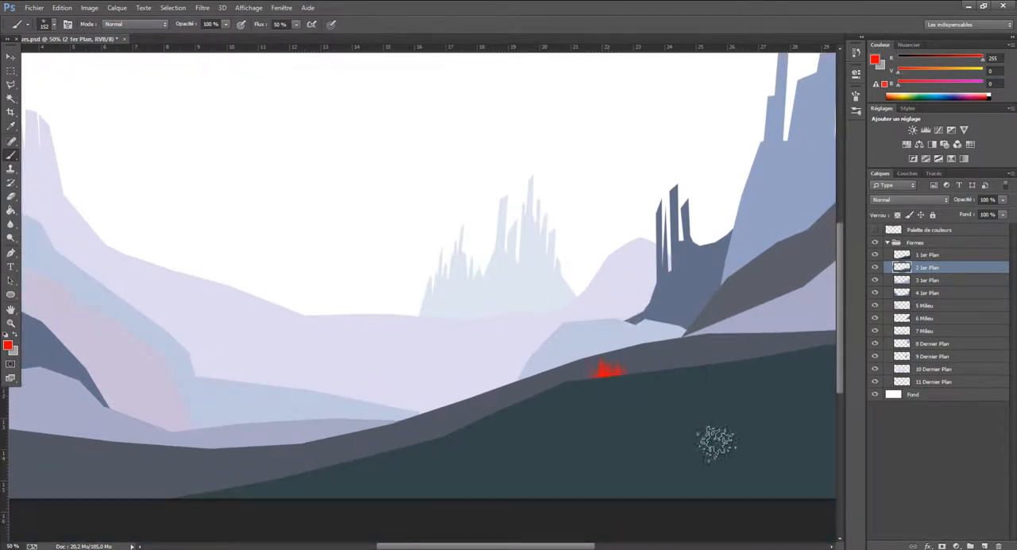
pyautogui.click(81, 8)
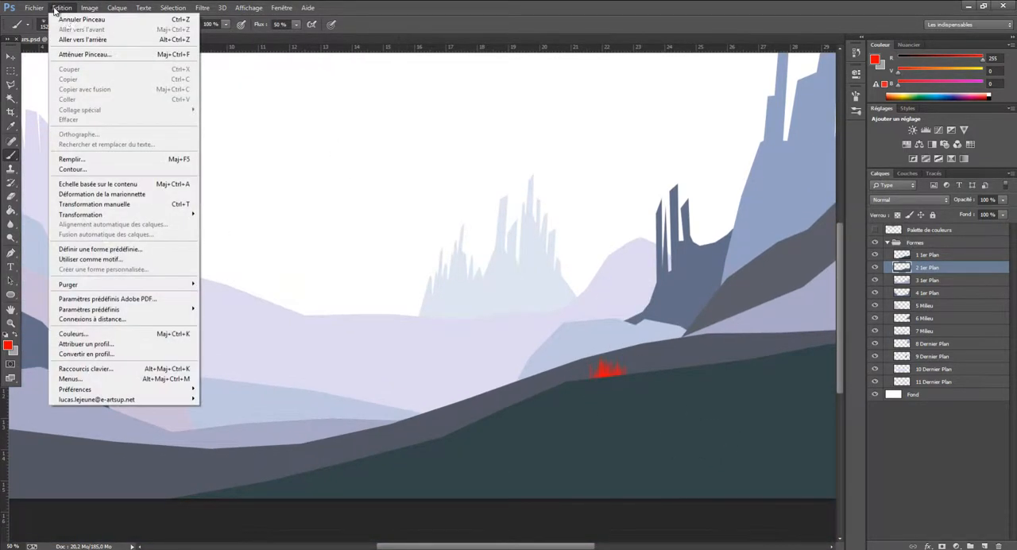
pyautogui.click(71, 17)
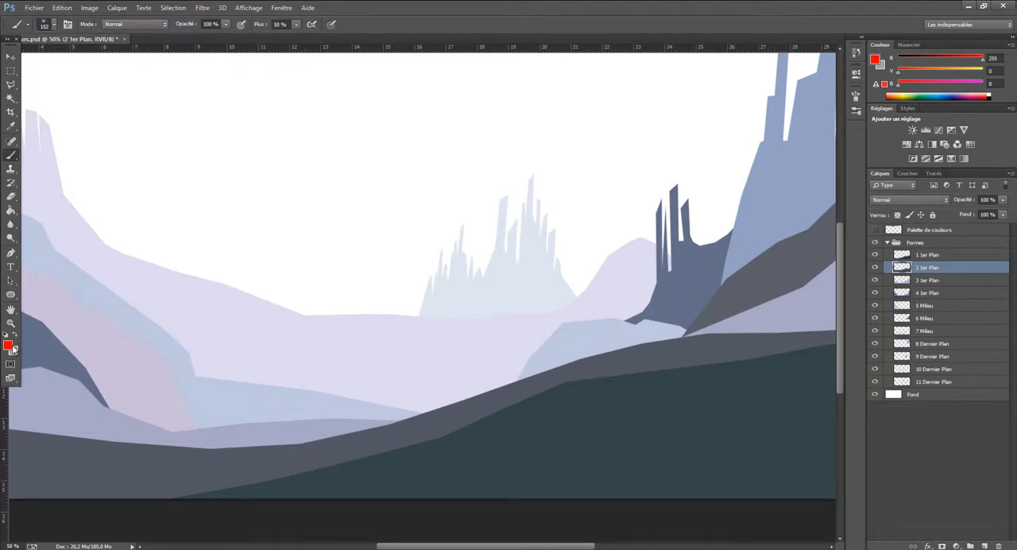
# Sample the foreground hill's dark green and brush grass tufts along the hill's whole upper edge on the 2 1er Plan layer
pyautogui.click(10, 126)
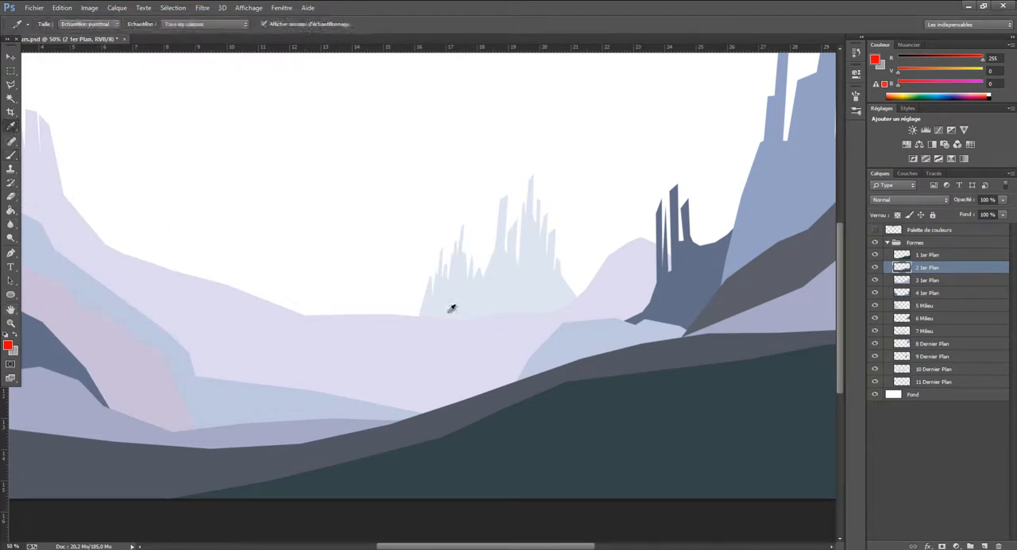
pyautogui.click(686, 405)
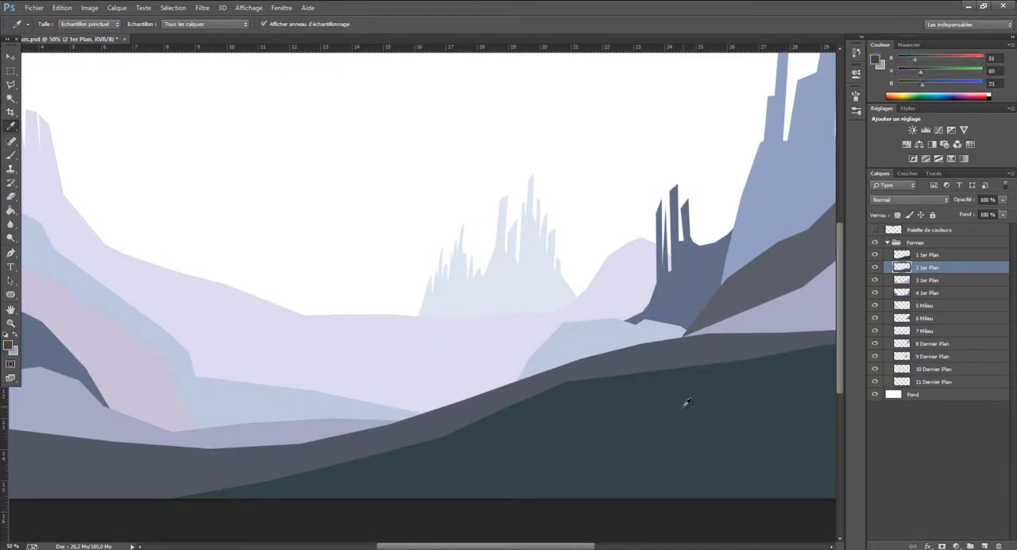
pyautogui.click(8, 158)
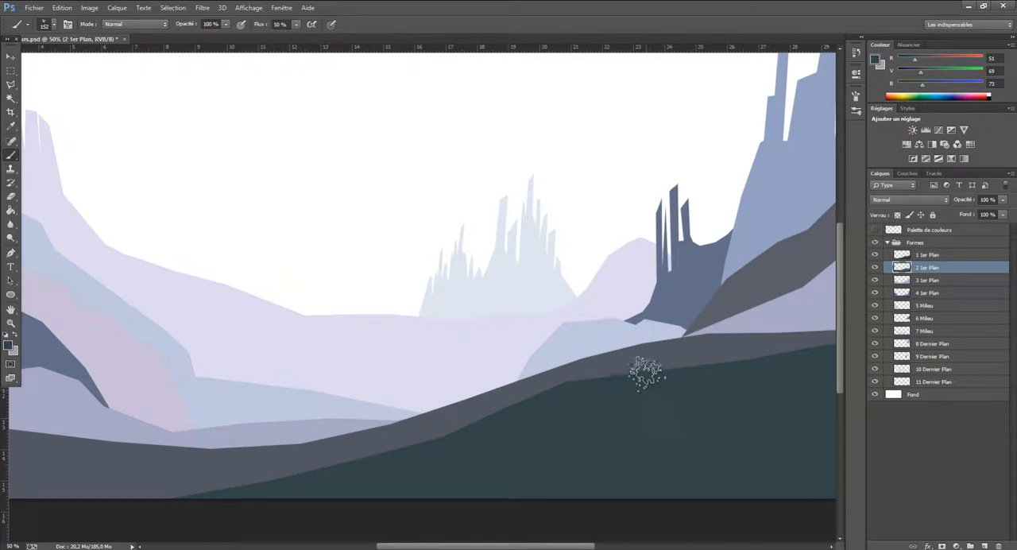
pyautogui.moveTo(671, 397)
pyautogui.mouseDown()
pyautogui.moveTo(653, 368)
pyautogui.moveTo(653, 393)
pyautogui.moveTo(642, 373)
pyautogui.moveTo(626, 398)
pyautogui.moveTo(621, 383)
pyautogui.moveTo(621, 403)
pyautogui.moveTo(612, 374)
pyautogui.moveTo(626, 396)
pyautogui.moveTo(622, 369)
pyautogui.moveTo(624, 399)
pyautogui.moveTo(597, 382)
pyautogui.moveTo(598, 402)
pyautogui.moveTo(587, 382)
pyautogui.moveTo(563, 412)
pyautogui.moveTo(570, 380)
pyautogui.moveTo(573, 398)
pyautogui.moveTo(548, 402)
pyautogui.moveTo(550, 419)
pyautogui.moveTo(545, 403)
pyautogui.moveTo(521, 434)
pyautogui.moveTo(526, 398)
pyautogui.moveTo(510, 435)
pyautogui.moveTo(503, 419)
pyautogui.moveTo(493, 449)
pyautogui.moveTo(485, 421)
pyautogui.moveTo(433, 461)
pyautogui.moveTo(436, 435)
pyautogui.moveTo(449, 459)
pyautogui.moveTo(453, 431)
pyautogui.moveTo(476, 447)
pyautogui.moveTo(469, 431)
pyautogui.moveTo(508, 435)
pyautogui.moveTo(503, 413)
pyautogui.moveTo(480, 439)
pyautogui.moveTo(462, 422)
pyautogui.moveTo(473, 447)
pyautogui.moveTo(478, 427)
pyautogui.moveTo(482, 439)
pyautogui.moveTo(390, 465)
pyautogui.moveTo(424, 453)
pyautogui.moveTo(423, 474)
pyautogui.moveTo(364, 457)
pyautogui.moveTo(369, 478)
pyautogui.moveTo(382, 465)
pyautogui.moveTo(366, 457)
pyautogui.moveTo(324, 484)
pyautogui.moveTo(296, 477)
pyautogui.moveTo(250, 504)
pyautogui.moveTo(182, 506)
pyautogui.moveTo(185, 493)
pyautogui.moveTo(221, 506)
pyautogui.moveTo(227, 495)
pyautogui.moveTo(251, 504)
pyautogui.moveTo(289, 492)
pyautogui.moveTo(273, 484)
pyautogui.moveTo(244, 503)
pyautogui.moveTo(245, 482)
pyautogui.moveTo(271, 497)
pyautogui.moveTo(277, 482)
pyautogui.moveTo(173, 507)
pyautogui.moveTo(142, 483)
pyautogui.moveTo(95, 488)
pyautogui.moveTo(156, 484)
pyautogui.moveTo(226, 506)
pyautogui.mouseUp()
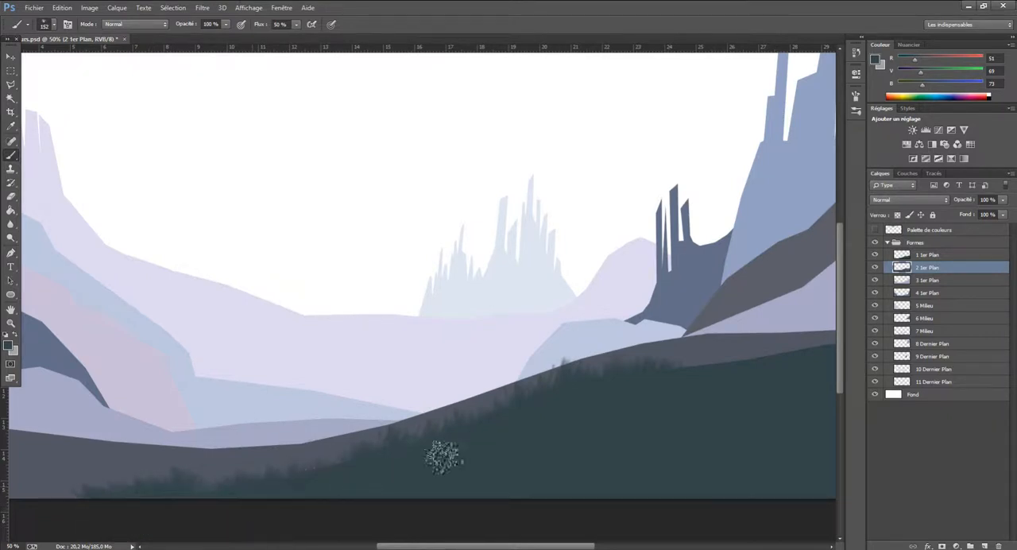
pyautogui.moveTo(495, 546); pyautogui.dragTo(554, 542)
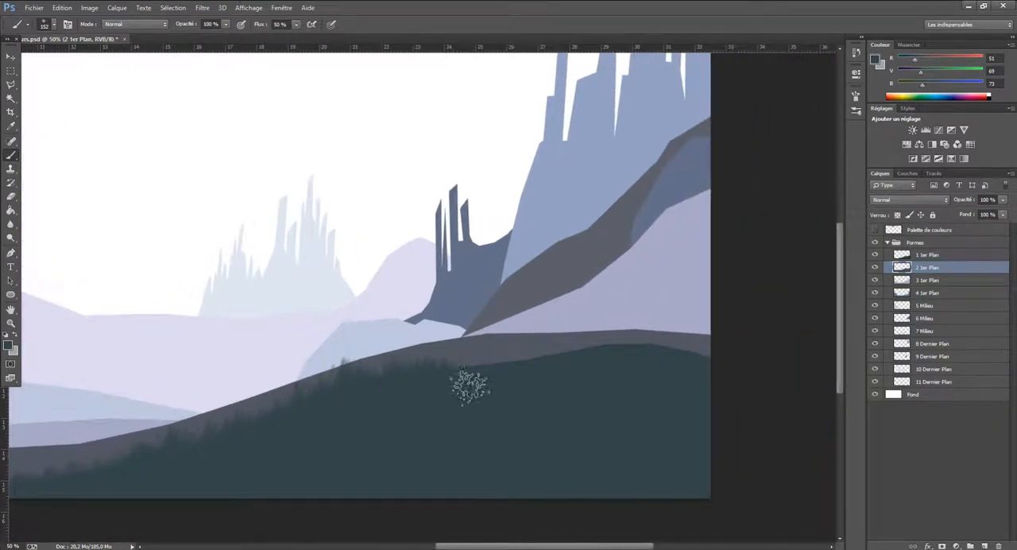
pyautogui.moveTo(447, 376)
pyautogui.mouseDown()
pyautogui.moveTo(495, 375)
pyautogui.moveTo(503, 357)
pyautogui.moveTo(519, 375)
pyautogui.moveTo(542, 372)
pyautogui.moveTo(553, 356)
pyautogui.moveTo(579, 364)
pyautogui.moveTo(645, 345)
pyautogui.moveTo(688, 356)
pyautogui.mouseUp()
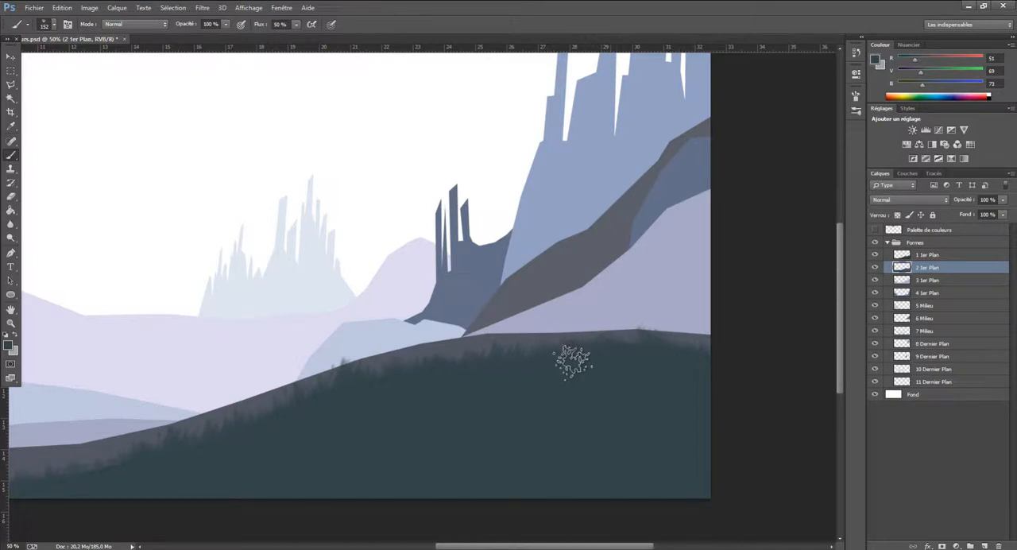
# Paint dark green bushes behind the grey ridge at the image's right side on the 3 1er Plan layer
pyautogui.click(918, 281)
pyautogui.click(875, 280)
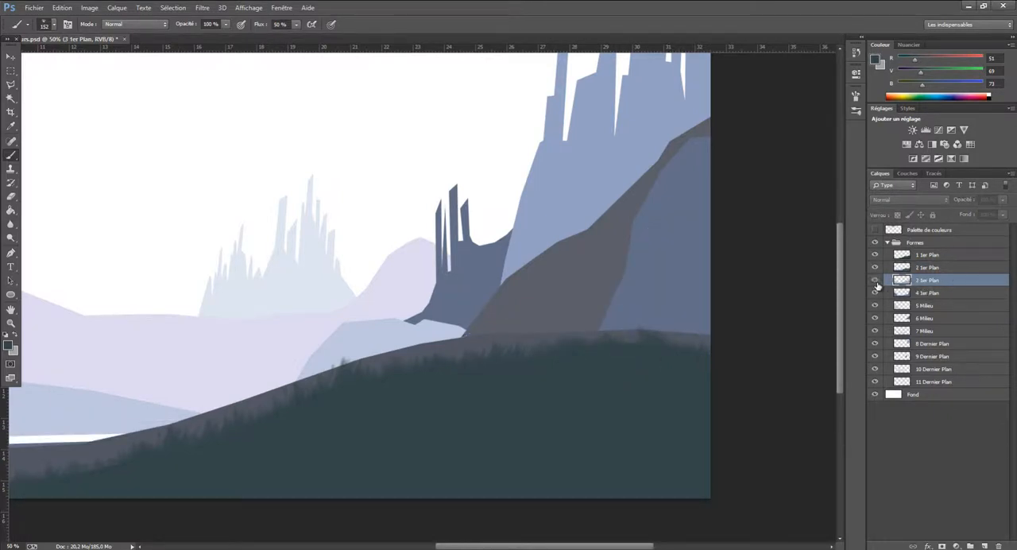
pyautogui.click(874, 280)
pyautogui.moveTo(717, 326)
pyautogui.mouseDown()
pyautogui.moveTo(689, 342)
pyautogui.moveTo(670, 333)
pyautogui.moveTo(472, 346)
pyautogui.moveTo(530, 321)
pyautogui.moveTo(518, 324)
pyautogui.moveTo(528, 332)
pyautogui.moveTo(495, 332)
pyautogui.moveTo(558, 334)
pyautogui.moveTo(503, 322)
pyautogui.moveTo(531, 322)
pyautogui.mouseUp()
pyautogui.moveTo(619, 342)
pyautogui.mouseDown()
pyautogui.moveTo(688, 329)
pyautogui.moveTo(718, 308)
pyautogui.moveTo(690, 309)
pyautogui.moveTo(688, 333)
pyautogui.moveTo(655, 322)
pyautogui.moveTo(581, 345)
pyautogui.moveTo(632, 340)
pyautogui.mouseUp()
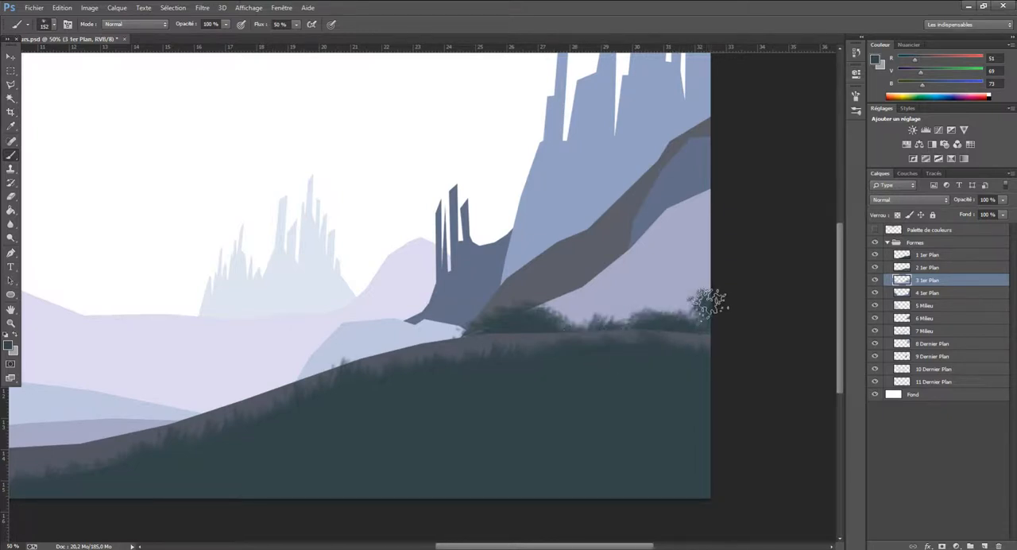
pyautogui.moveTo(717, 297)
pyautogui.mouseDown()
pyautogui.moveTo(686, 323)
pyautogui.moveTo(697, 287)
pyautogui.moveTo(713, 308)
pyautogui.moveTo(679, 311)
pyautogui.moveTo(715, 284)
pyautogui.moveTo(707, 340)
pyautogui.mouseUp()
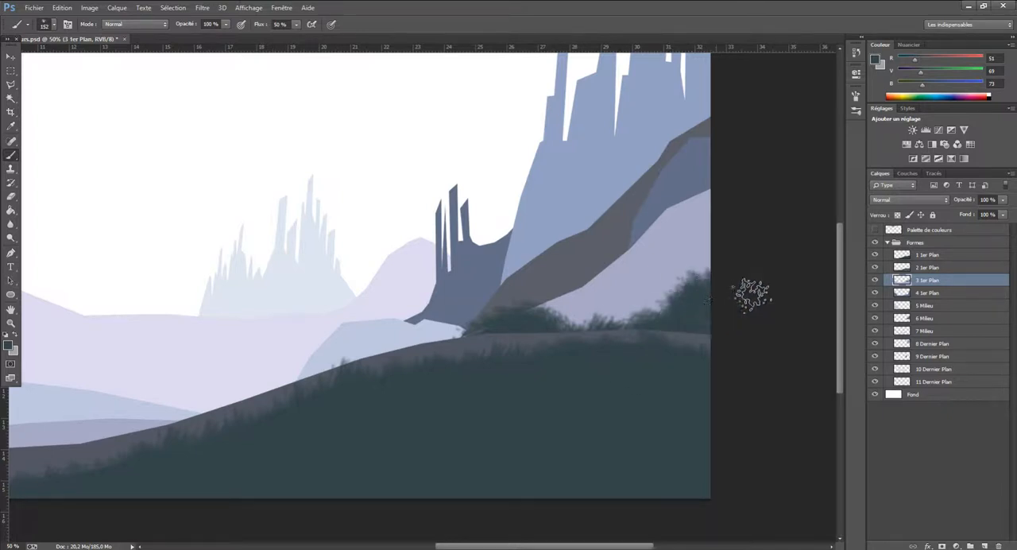
# Brush dark green grass along the grey ridge's upper edge, from the central slope down to the valley floor
pyautogui.moveTo(442, 353)
pyautogui.mouseDown()
pyautogui.moveTo(473, 347)
pyautogui.moveTo(336, 376)
pyautogui.moveTo(394, 351)
pyautogui.moveTo(428, 352)
pyautogui.moveTo(419, 347)
pyautogui.moveTo(420, 366)
pyautogui.moveTo(398, 356)
pyautogui.moveTo(376, 374)
pyautogui.moveTo(354, 359)
pyautogui.moveTo(358, 377)
pyautogui.moveTo(339, 377)
pyautogui.moveTo(491, 354)
pyautogui.moveTo(471, 343)
pyautogui.moveTo(316, 386)
pyautogui.moveTo(290, 370)
pyautogui.moveTo(336, 375)
pyautogui.moveTo(308, 386)
pyautogui.moveTo(328, 371)
pyautogui.moveTo(342, 408)
pyautogui.moveTo(272, 381)
pyautogui.moveTo(278, 411)
pyautogui.moveTo(234, 417)
pyautogui.mouseUp()
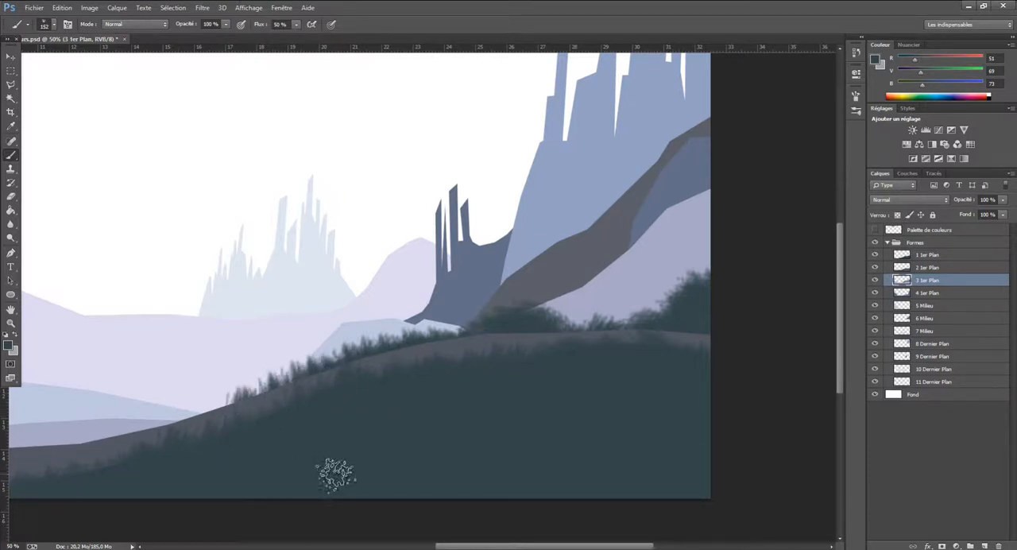
pyautogui.moveTo(520, 546); pyautogui.dragTo(464, 545)
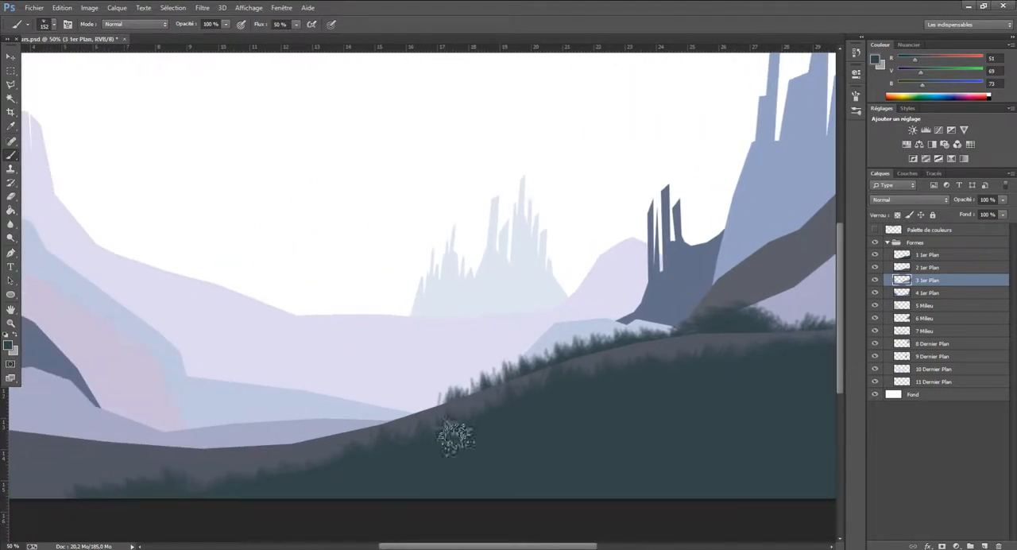
pyautogui.moveTo(446, 409)
pyautogui.mouseDown()
pyautogui.moveTo(417, 401)
pyautogui.moveTo(439, 414)
pyautogui.mouseUp()
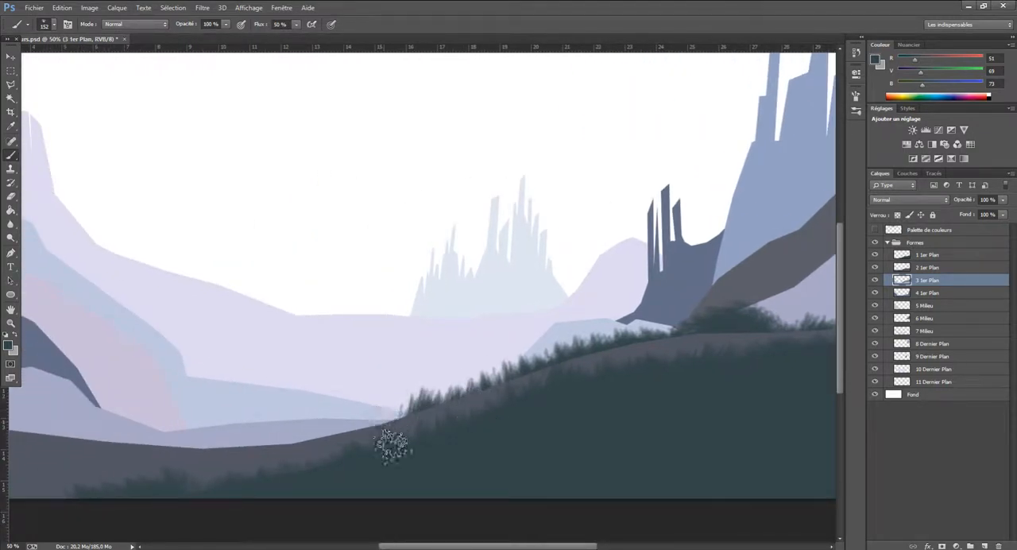
pyautogui.moveTo(395, 437)
pyautogui.mouseDown()
pyautogui.moveTo(405, 433)
pyautogui.moveTo(350, 457)
pyautogui.mouseUp()
pyautogui.moveTo(318, 449); pyautogui.dragTo(294, 452)
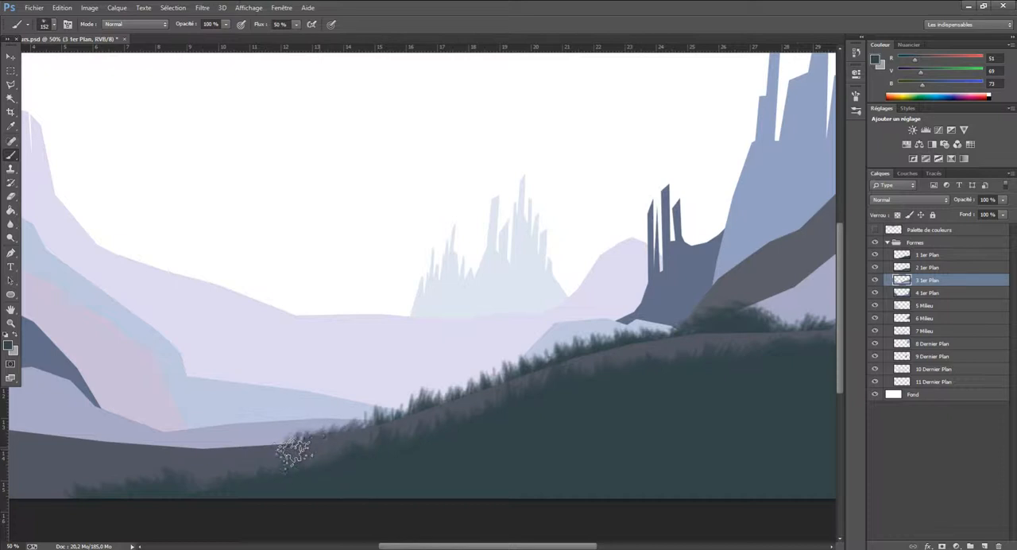
pyautogui.moveTo(369, 443); pyautogui.dragTo(402, 426)
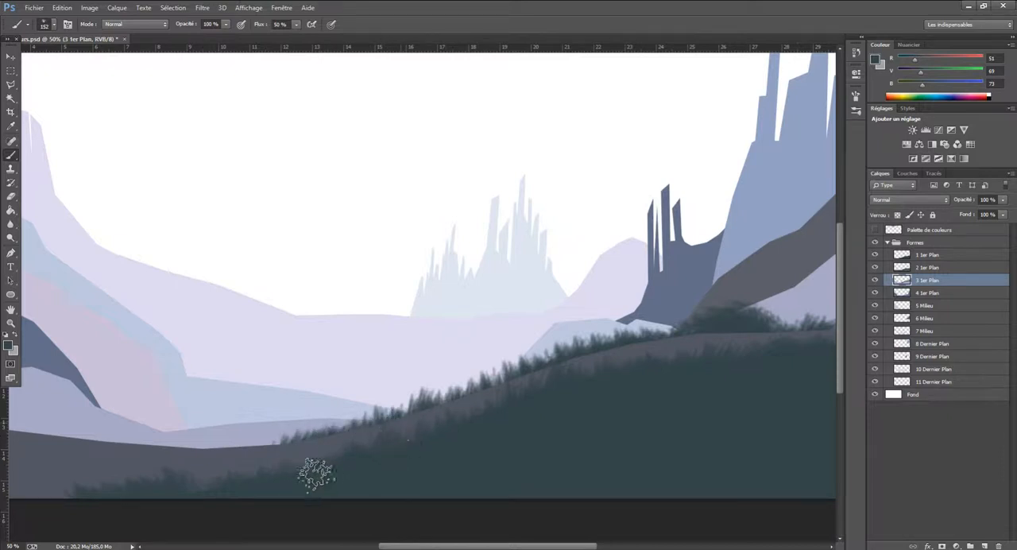
pyautogui.moveTo(278, 451)
pyautogui.mouseDown()
pyautogui.moveTo(252, 459)
pyautogui.moveTo(211, 450)
pyautogui.mouseUp()
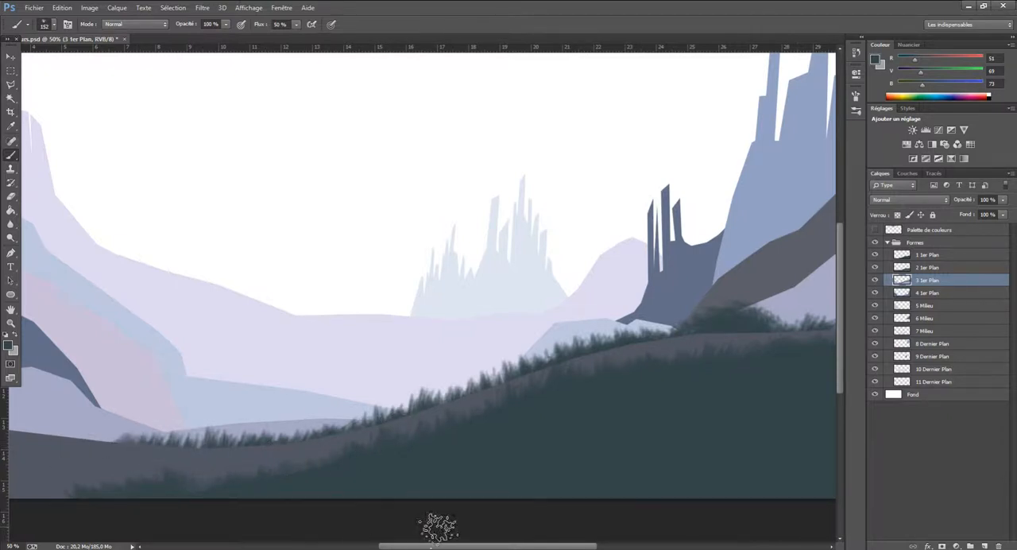
# Extend the dark green grass along the grey ridge to the image's left border and paint a bush there
pyautogui.moveTo(456, 548); pyautogui.dragTo(386, 548)
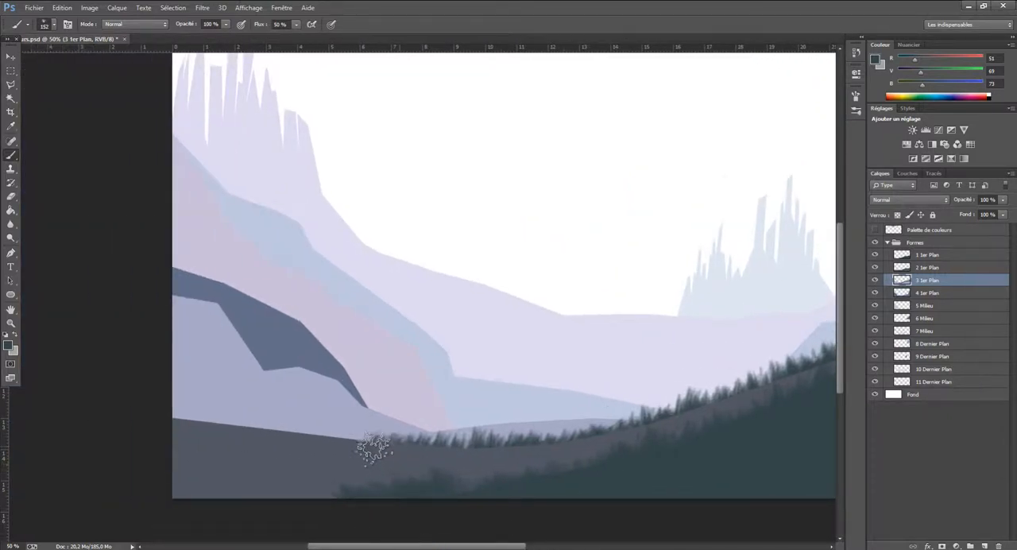
pyautogui.moveTo(307, 426)
pyautogui.mouseDown()
pyautogui.moveTo(247, 435)
pyautogui.moveTo(210, 442)
pyautogui.mouseUp()
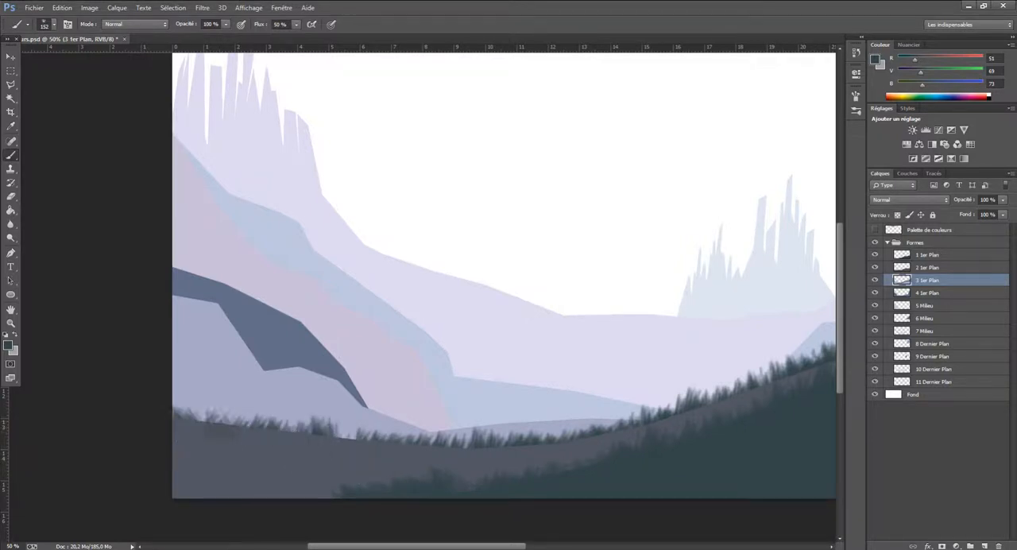
pyautogui.moveTo(280, 441); pyautogui.dragTo(401, 455)
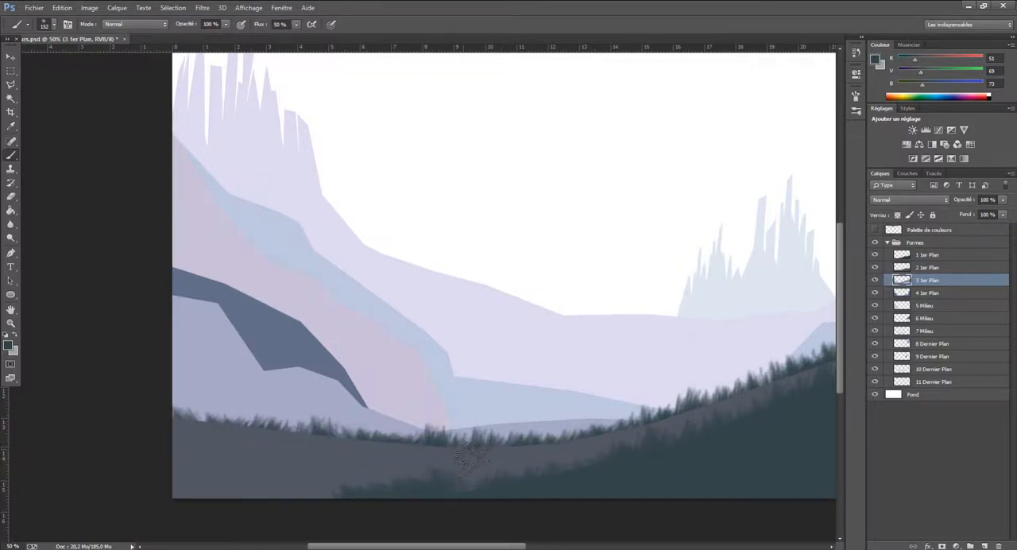
pyautogui.moveTo(472, 455)
pyautogui.mouseDown()
pyautogui.moveTo(292, 457)
pyautogui.moveTo(196, 429)
pyautogui.mouseUp()
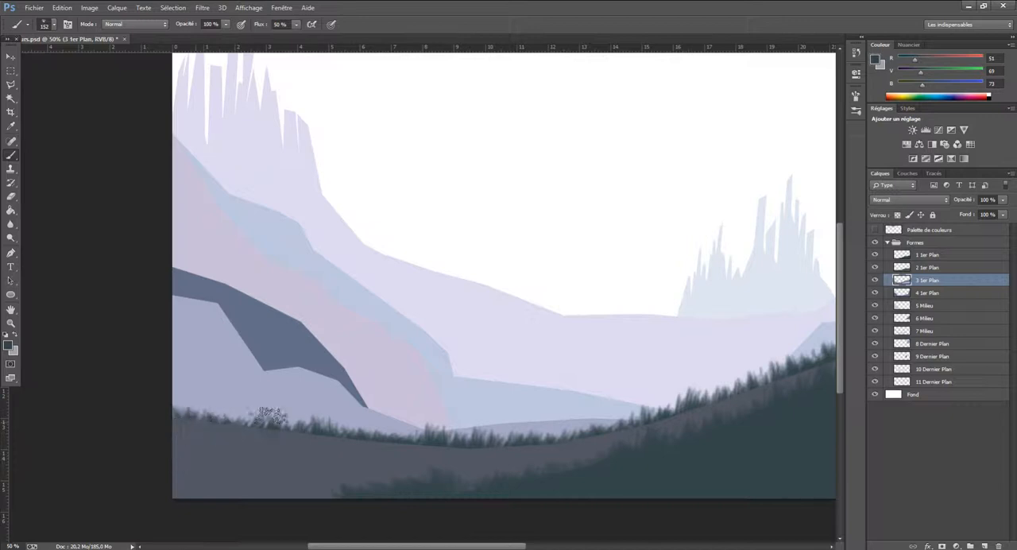
pyautogui.moveTo(270, 415)
pyautogui.mouseDown()
pyautogui.moveTo(232, 410)
pyautogui.moveTo(220, 427)
pyautogui.moveTo(257, 435)
pyautogui.moveTo(223, 430)
pyautogui.moveTo(183, 402)
pyautogui.moveTo(219, 398)
pyautogui.moveTo(189, 383)
pyautogui.moveTo(215, 383)
pyautogui.moveTo(189, 395)
pyautogui.moveTo(188, 414)
pyautogui.moveTo(203, 393)
pyautogui.moveTo(172, 383)
pyautogui.moveTo(245, 416)
pyautogui.mouseUp()
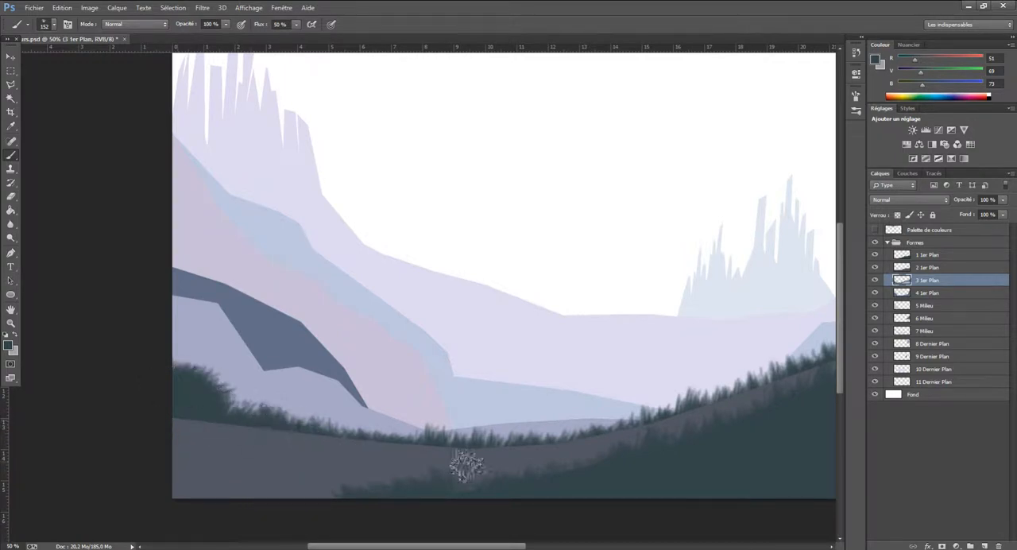
# On the 4 1er Plan layer, brush dark green grass along the blue slope's lower edge and paint a bush in its hollow
pyautogui.click(875, 293)
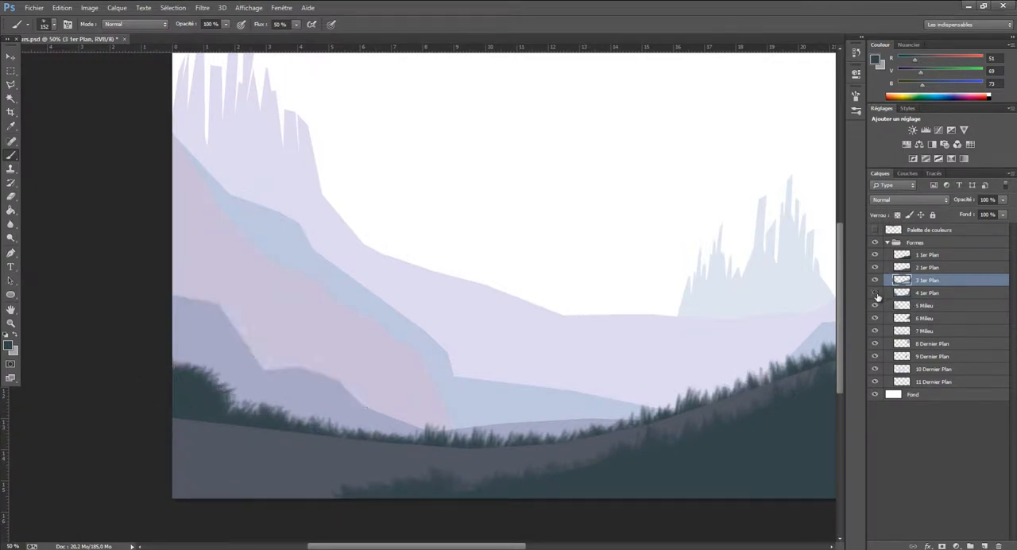
pyautogui.click(875, 293)
pyautogui.click(921, 294)
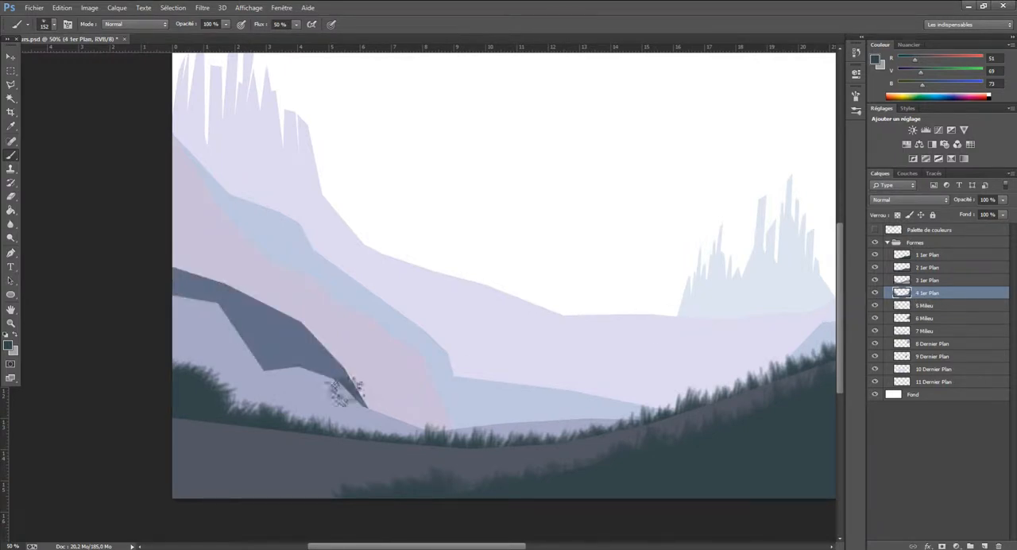
pyautogui.moveTo(268, 379)
pyautogui.mouseDown()
pyautogui.moveTo(311, 381)
pyautogui.moveTo(332, 397)
pyautogui.mouseUp()
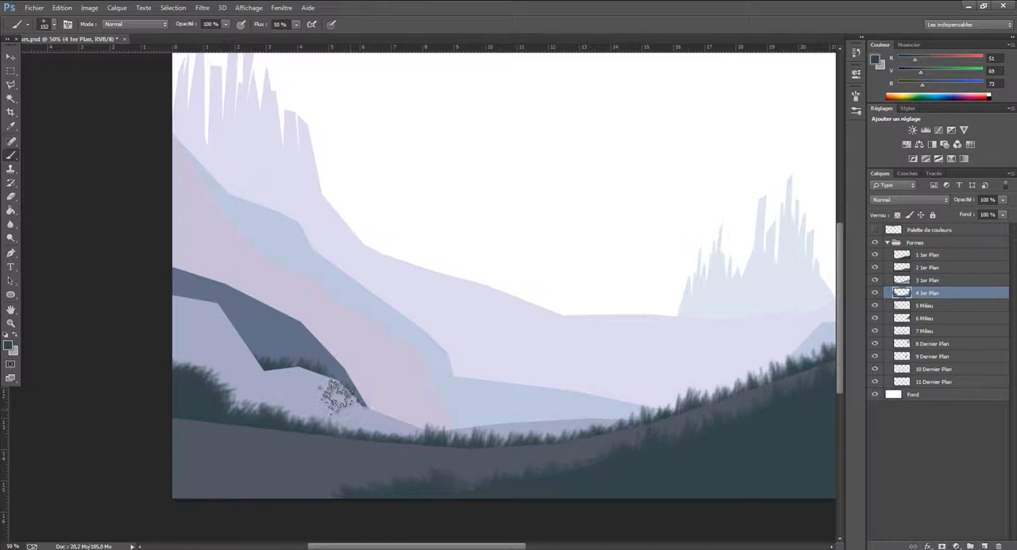
pyautogui.moveTo(334, 400)
pyautogui.mouseDown()
pyautogui.moveTo(420, 446)
pyautogui.moveTo(402, 447)
pyautogui.moveTo(376, 421)
pyautogui.moveTo(439, 434)
pyautogui.mouseUp()
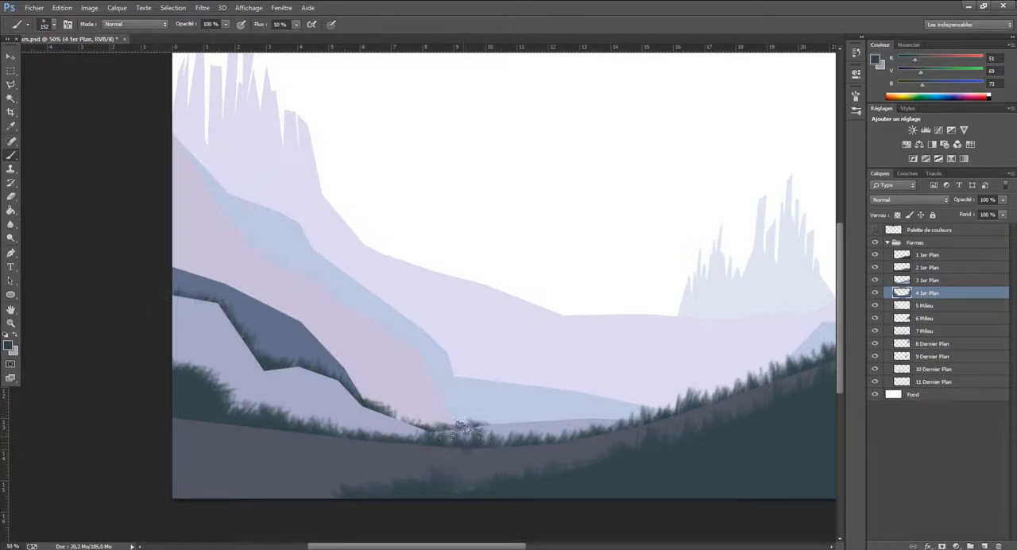
pyautogui.moveTo(450, 422)
pyautogui.mouseDown()
pyautogui.moveTo(343, 384)
pyautogui.moveTo(268, 375)
pyautogui.moveTo(294, 357)
pyautogui.moveTo(256, 337)
pyautogui.moveTo(301, 363)
pyautogui.moveTo(230, 340)
pyautogui.mouseUp()
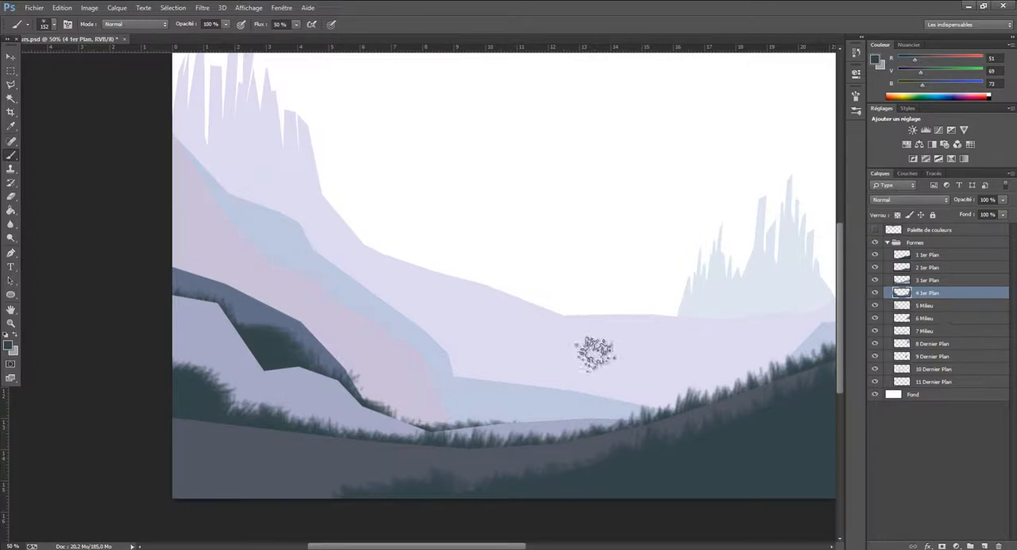
# Continue the dark green grass along the thin valley strip and up the lavender hill's upper edge at the image's right side
pyautogui.moveTo(474, 548); pyautogui.dragTo(500, 548)
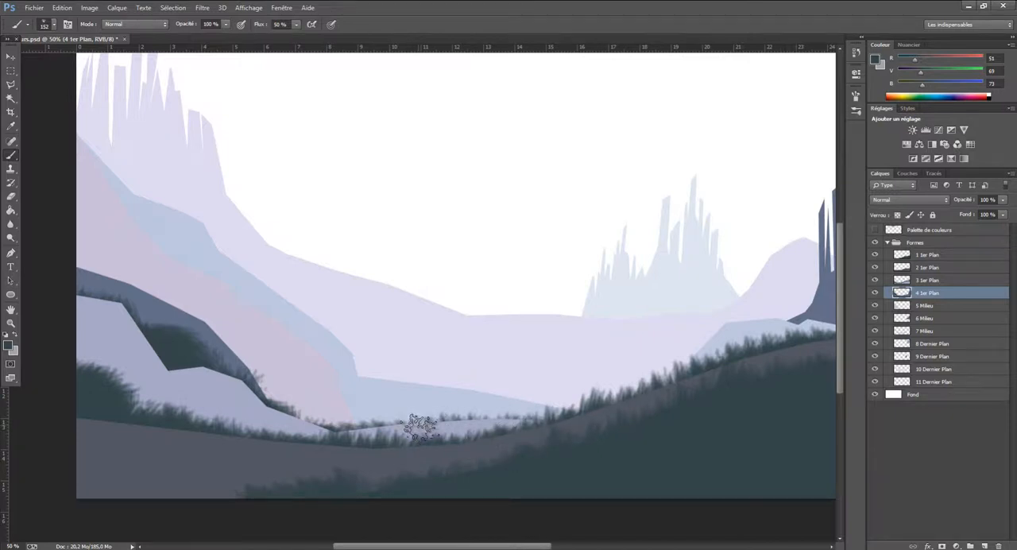
pyautogui.moveTo(487, 546); pyautogui.dragTo(604, 547)
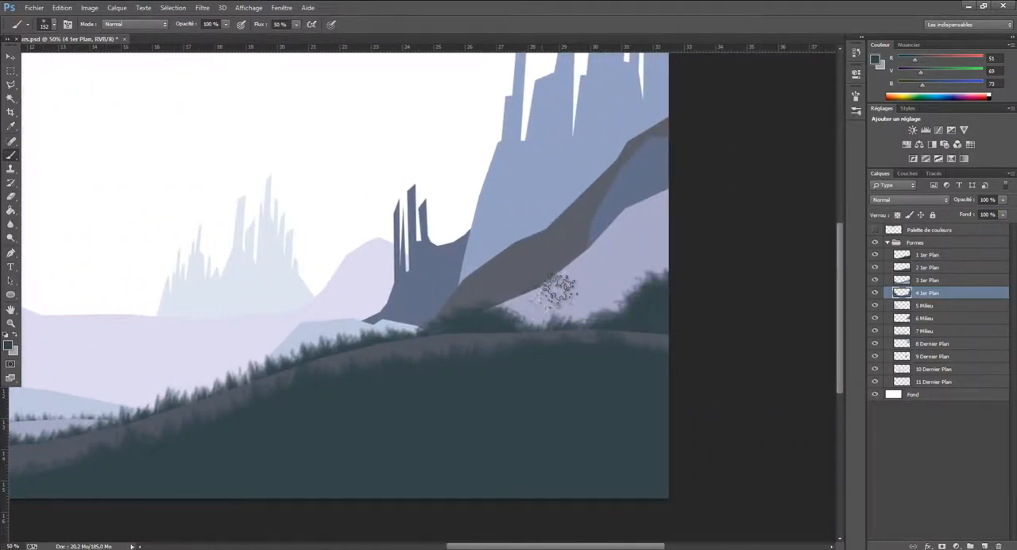
pyautogui.moveTo(580, 286)
pyautogui.mouseDown()
pyautogui.moveTo(595, 258)
pyautogui.moveTo(614, 256)
pyautogui.moveTo(650, 224)
pyautogui.mouseUp()
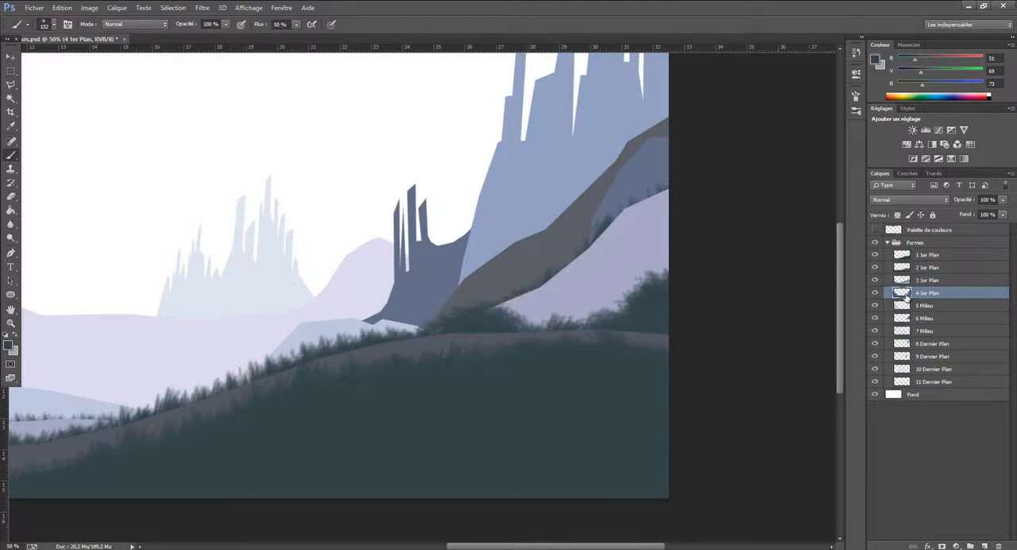
# On the 3 1er Plan layer, enlarge the dark green bushes behind the grey ridge at the image's right and left sides
pyautogui.click(925, 281)
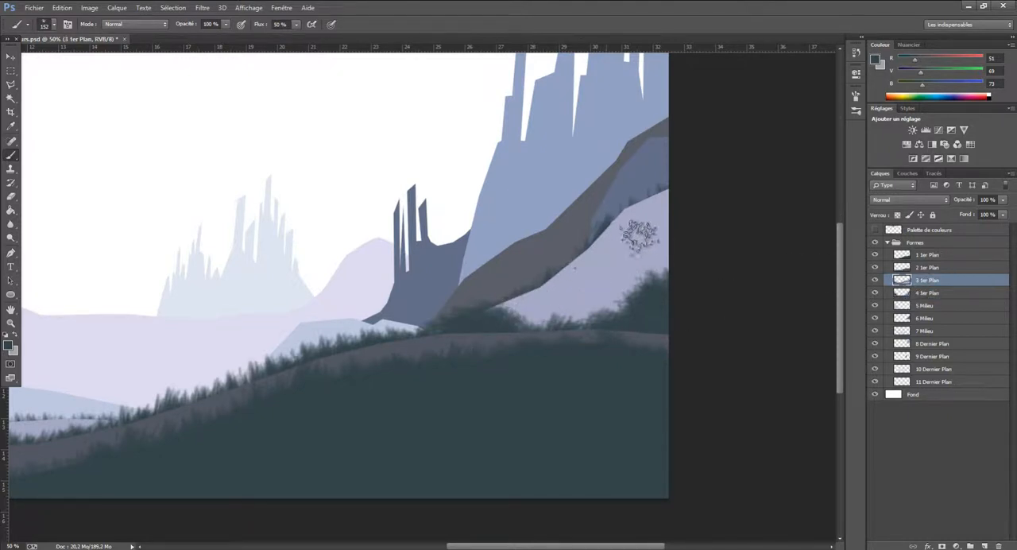
pyautogui.moveTo(679, 247)
pyautogui.mouseDown()
pyautogui.moveTo(628, 316)
pyautogui.moveTo(613, 318)
pyautogui.moveTo(624, 282)
pyautogui.moveTo(645, 290)
pyautogui.moveTo(651, 275)
pyautogui.moveTo(574, 337)
pyautogui.moveTo(536, 333)
pyautogui.mouseUp()
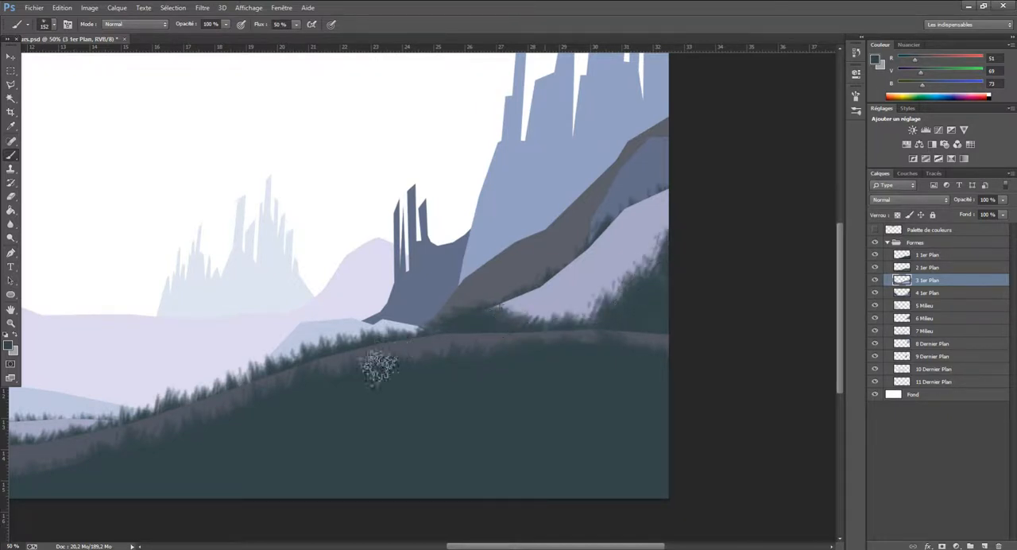
pyautogui.moveTo(501, 548)
pyautogui.mouseDown()
pyautogui.moveTo(403, 546)
pyautogui.moveTo(355, 526)
pyautogui.mouseUp()
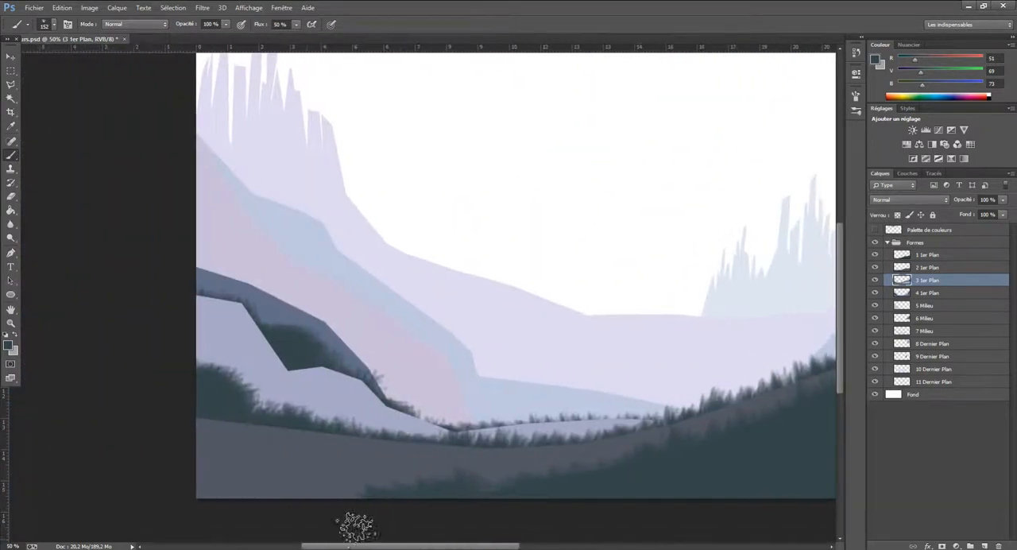
pyautogui.moveTo(282, 407)
pyautogui.mouseDown()
pyautogui.moveTo(392, 417)
pyautogui.moveTo(391, 428)
pyautogui.moveTo(370, 406)
pyautogui.moveTo(348, 405)
pyautogui.moveTo(335, 422)
pyautogui.moveTo(348, 401)
pyautogui.moveTo(384, 409)
pyautogui.moveTo(393, 430)
pyautogui.moveTo(345, 425)
pyautogui.mouseUp()
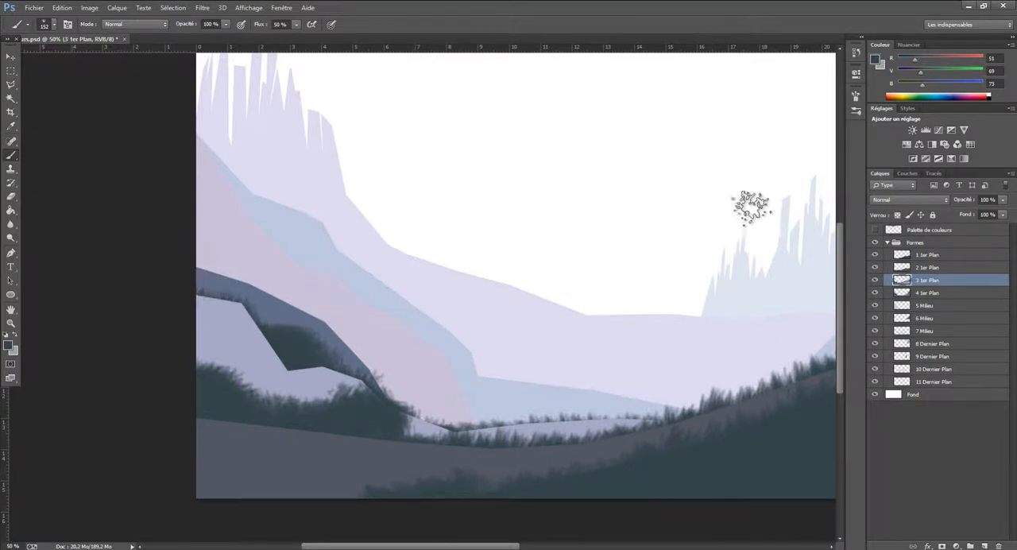
# Show the Palette de couleurs layer and sample its dark brown swatch as the brush colour
pyautogui.click(875, 229)
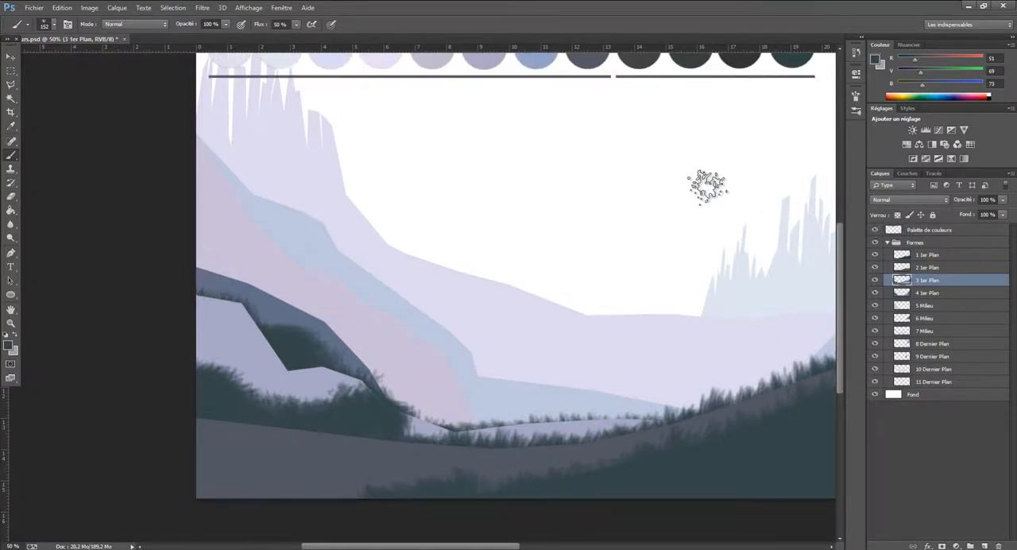
pyautogui.scroll(2, 707, 186)
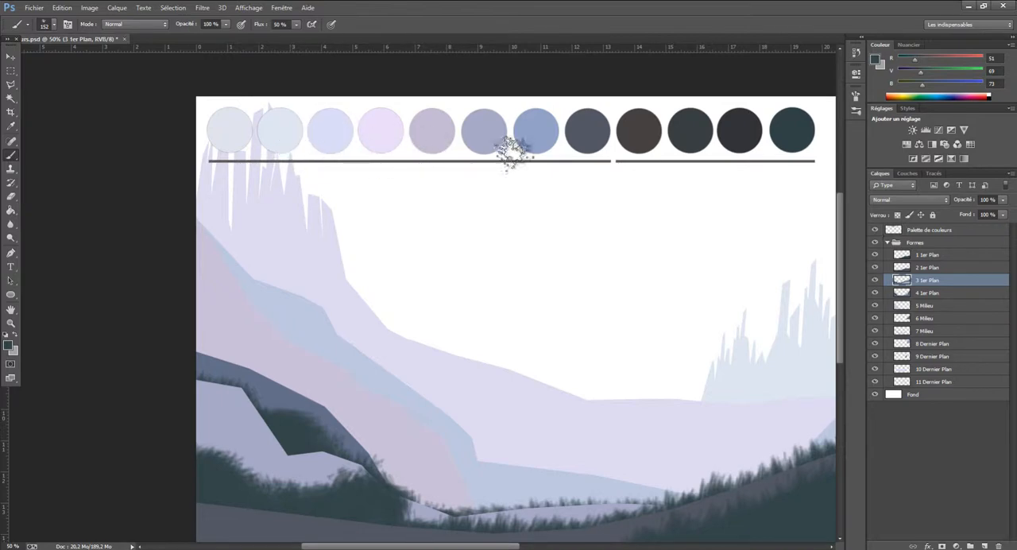
pyautogui.click(10, 126)
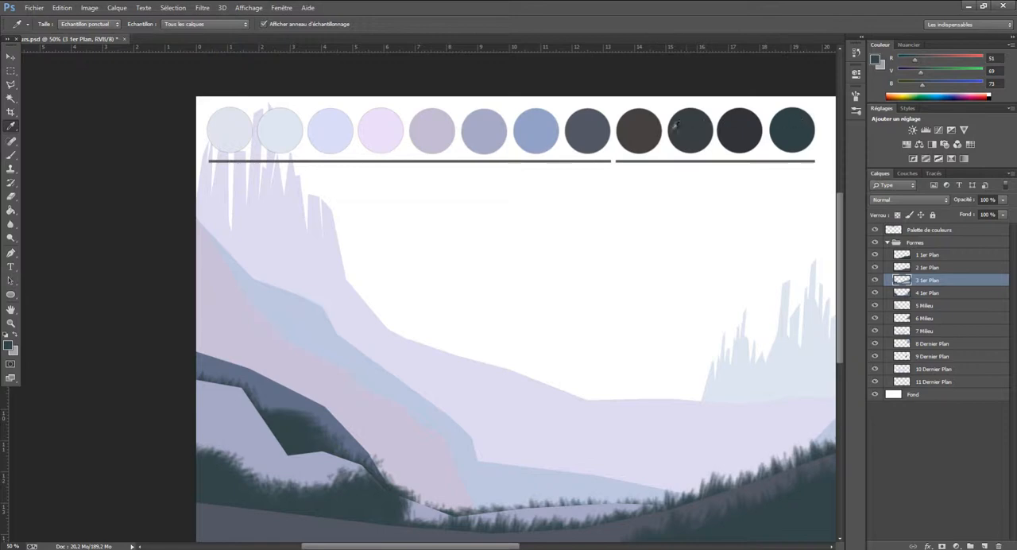
pyautogui.click(642, 131)
pyautogui.click(11, 154)
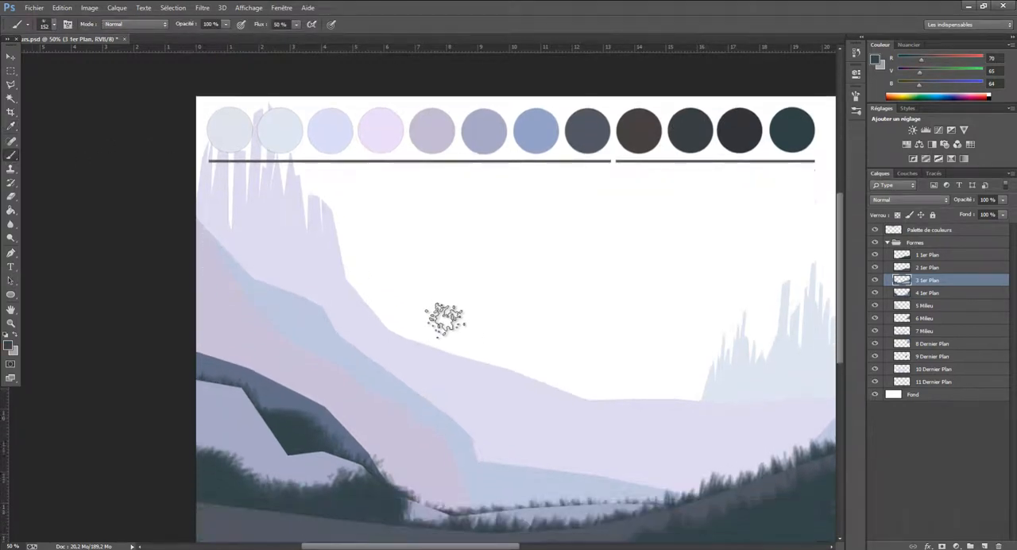
# Brush brown patches into the bushes and grass along the whole grey ridge on the 3 1er Plan layer
pyautogui.scroll(-3, 447, 318)
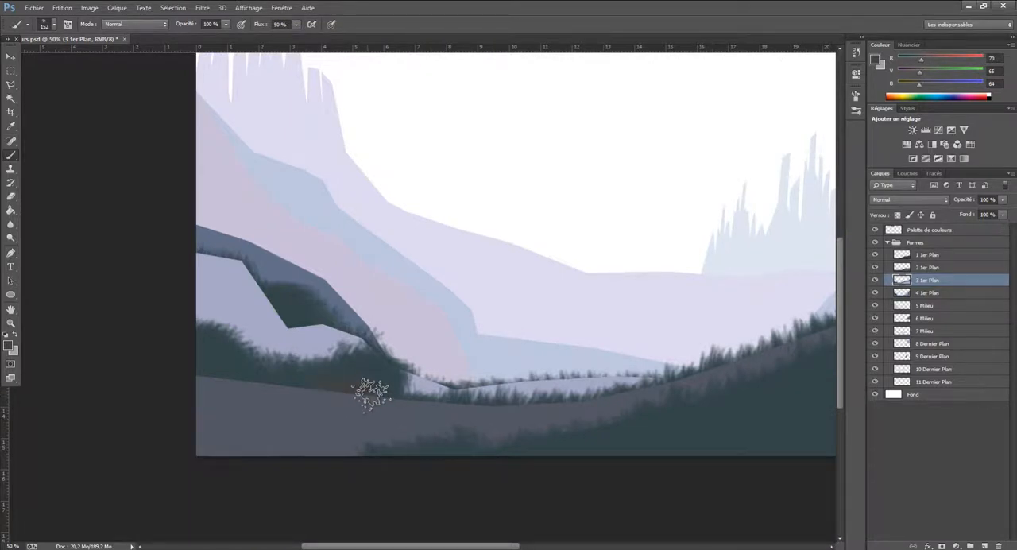
pyautogui.moveTo(369, 394); pyautogui.dragTo(389, 383)
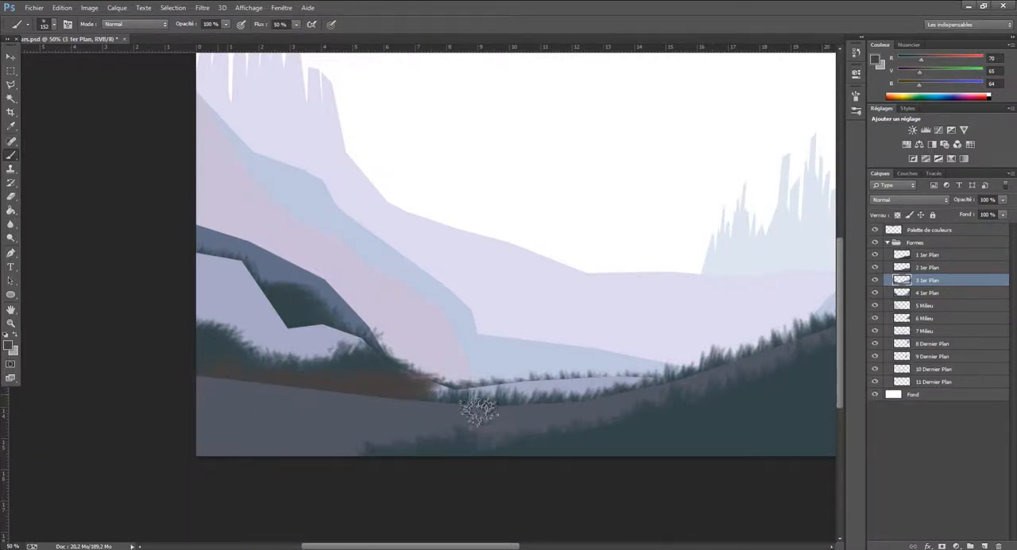
pyautogui.moveTo(509, 406)
pyautogui.mouseDown()
pyautogui.moveTo(528, 426)
pyautogui.moveTo(532, 407)
pyautogui.moveTo(454, 423)
pyautogui.moveTo(438, 412)
pyautogui.moveTo(588, 448)
pyautogui.moveTo(544, 413)
pyautogui.moveTo(568, 421)
pyautogui.moveTo(587, 405)
pyautogui.moveTo(626, 417)
pyautogui.moveTo(632, 401)
pyautogui.moveTo(745, 370)
pyautogui.mouseUp()
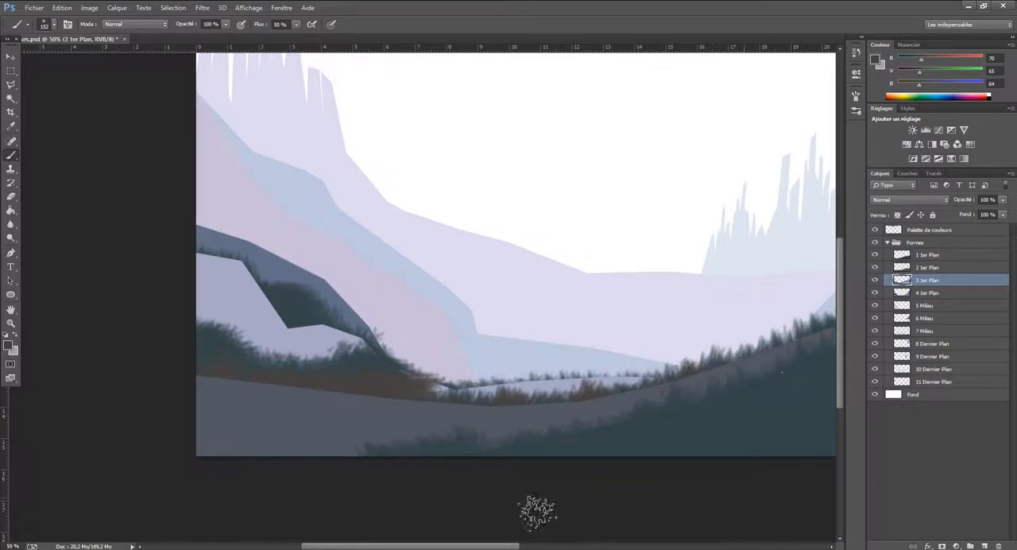
pyautogui.hscroll(5, 453, 524)
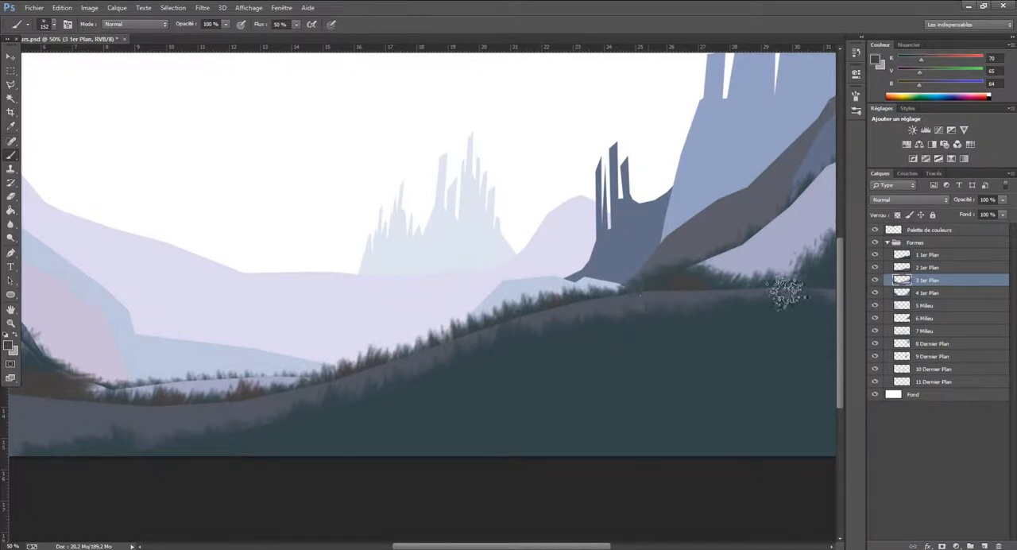
pyautogui.moveTo(588, 546); pyautogui.dragTo(696, 546)
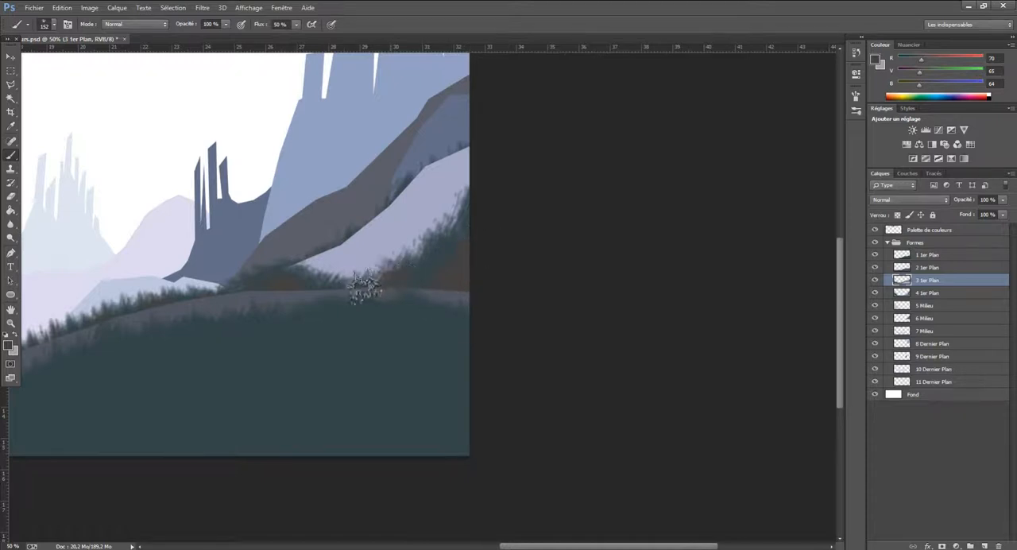
pyautogui.moveTo(374, 294)
pyautogui.mouseDown()
pyautogui.moveTo(382, 291)
pyautogui.moveTo(356, 278)
pyautogui.mouseUp()
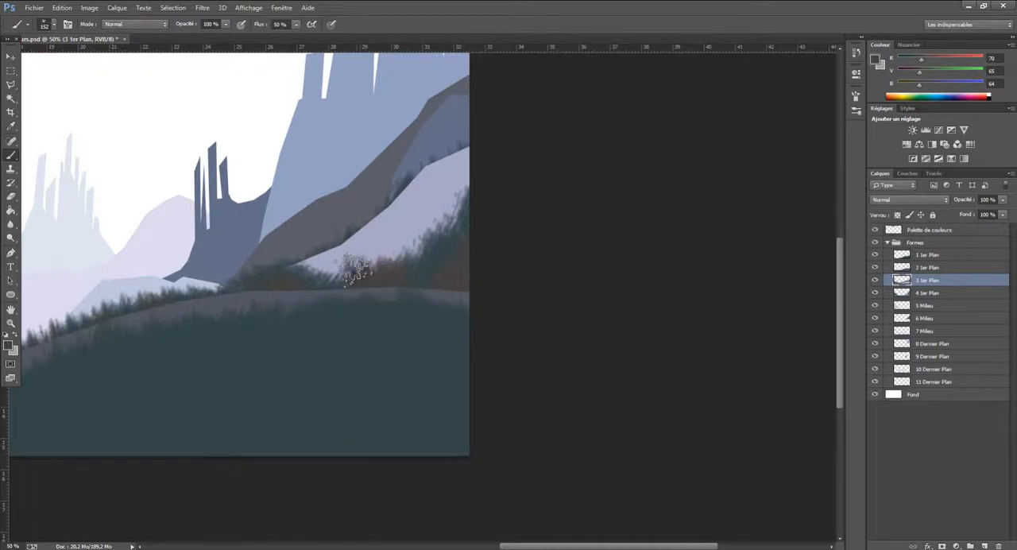
# On the 1 1er Plan layer, paint brown patches over the dark green foreground hill and along the image's lower edge to its left corner
pyautogui.moveTo(598, 546); pyautogui.dragTo(510, 546)
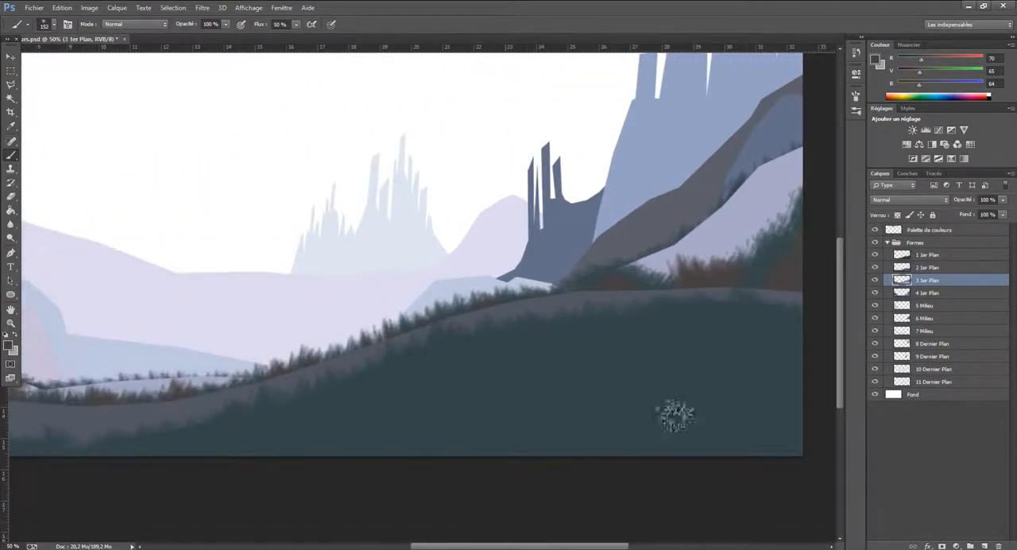
pyautogui.click(929, 268)
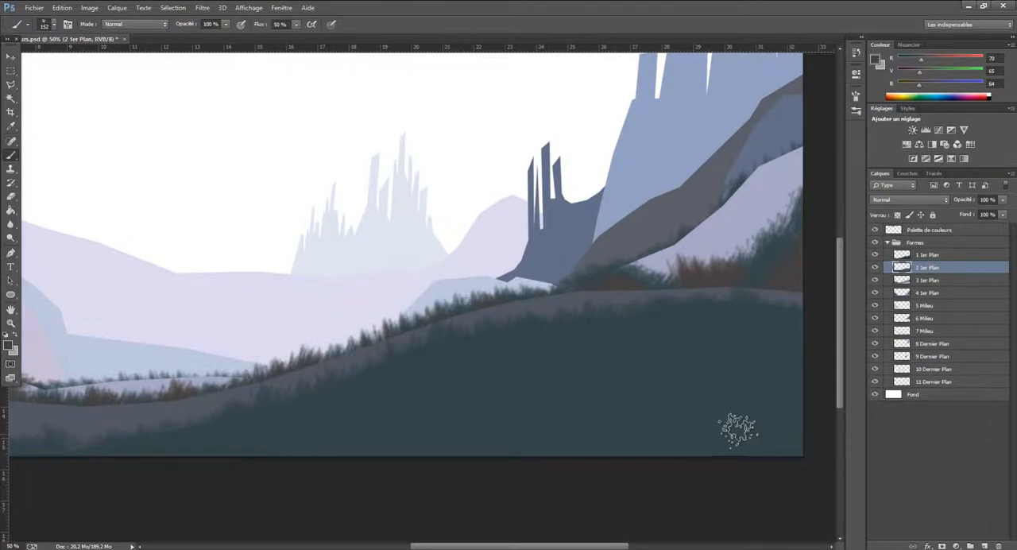
pyautogui.click(920, 256)
pyautogui.moveTo(755, 441)
pyautogui.mouseDown()
pyautogui.moveTo(725, 451)
pyautogui.moveTo(800, 437)
pyautogui.moveTo(788, 394)
pyautogui.moveTo(778, 405)
pyautogui.moveTo(787, 317)
pyautogui.moveTo(786, 358)
pyautogui.moveTo(750, 425)
pyautogui.moveTo(681, 458)
pyautogui.moveTo(687, 409)
pyautogui.mouseUp()
pyautogui.moveTo(734, 433)
pyautogui.mouseDown()
pyautogui.moveTo(763, 402)
pyautogui.moveTo(680, 416)
pyautogui.moveTo(606, 447)
pyautogui.moveTo(399, 445)
pyautogui.moveTo(509, 345)
pyautogui.mouseUp()
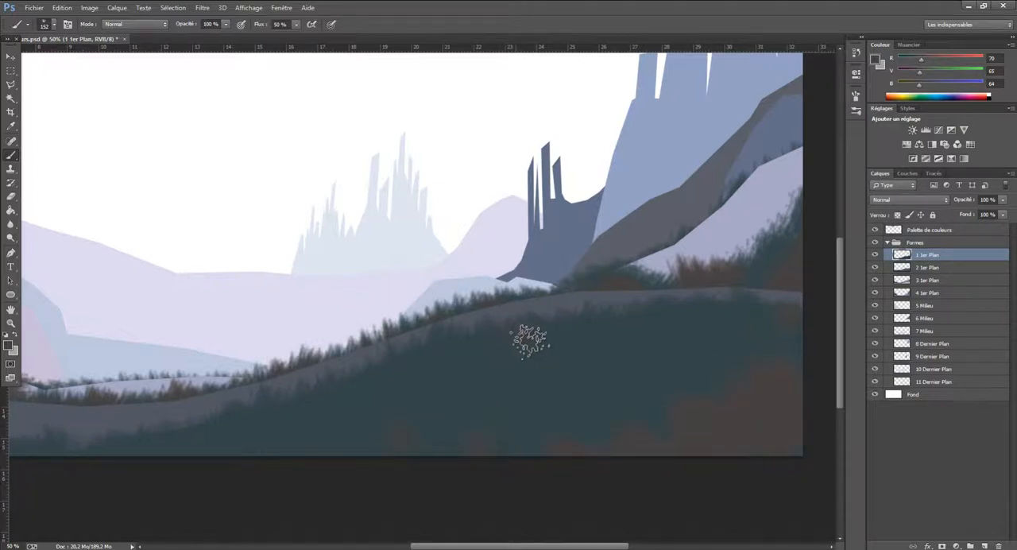
pyautogui.moveTo(609, 339)
pyautogui.mouseDown()
pyautogui.moveTo(388, 412)
pyautogui.moveTo(325, 383)
pyautogui.moveTo(384, 382)
pyautogui.moveTo(556, 342)
pyautogui.moveTo(704, 390)
pyautogui.moveTo(391, 410)
pyautogui.moveTo(664, 432)
pyautogui.mouseUp()
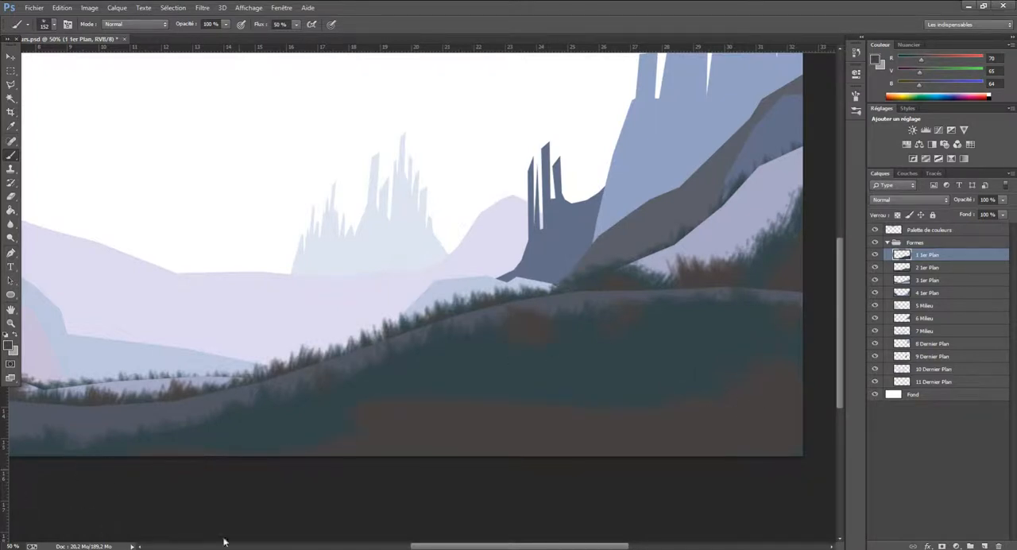
pyautogui.moveTo(496, 546); pyautogui.dragTo(396, 545)
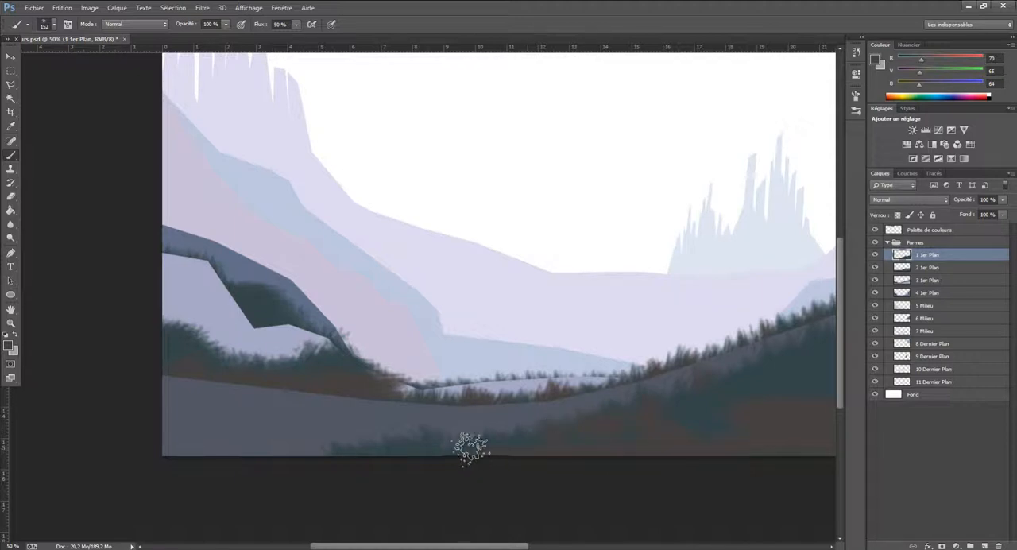
pyautogui.moveTo(307, 457)
pyautogui.mouseDown()
pyautogui.moveTo(229, 455)
pyautogui.moveTo(163, 473)
pyautogui.moveTo(161, 457)
pyautogui.moveTo(201, 453)
pyautogui.moveTo(185, 433)
pyautogui.moveTo(181, 453)
pyautogui.moveTo(178, 422)
pyautogui.moveTo(225, 461)
pyautogui.moveTo(253, 445)
pyautogui.moveTo(217, 454)
pyautogui.moveTo(216, 433)
pyautogui.moveTo(178, 408)
pyautogui.moveTo(183, 450)
pyautogui.moveTo(208, 411)
pyautogui.moveTo(256, 452)
pyautogui.moveTo(329, 458)
pyautogui.mouseUp()
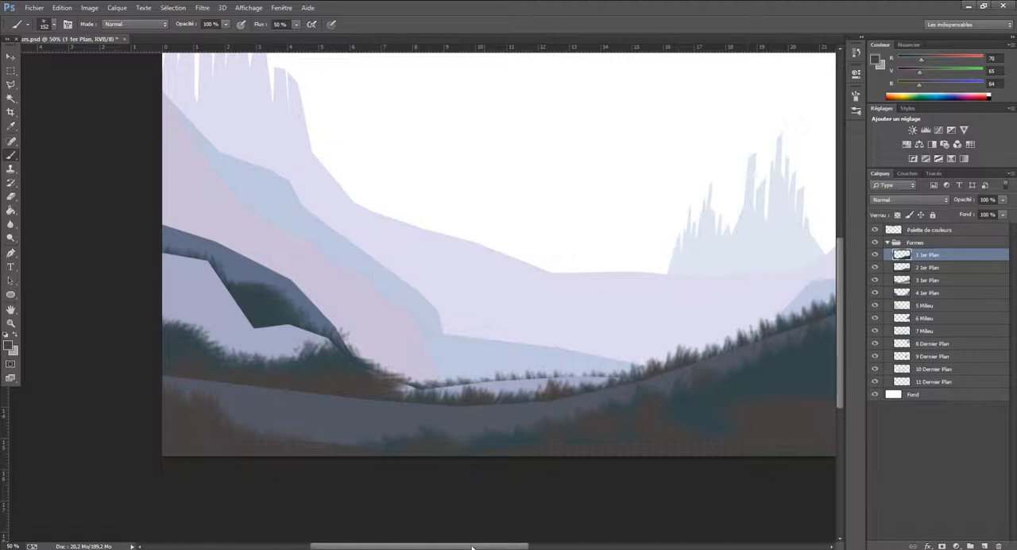
# Fit the whole image in the view to check the overall composition
pyautogui.moveTo(472, 546); pyautogui.dragTo(607, 546)
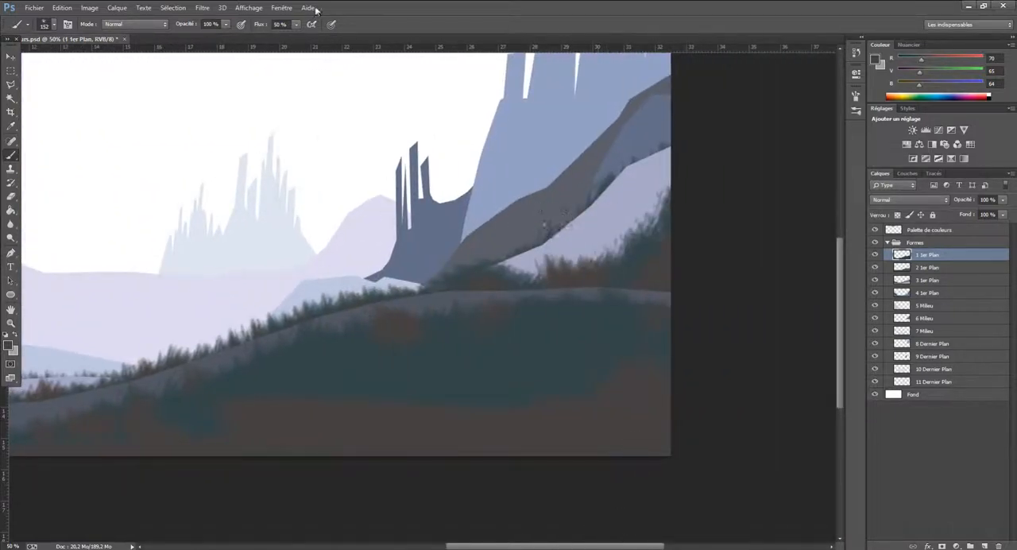
pyautogui.click(248, 8)
pyautogui.click(286, 95)
pyautogui.click(248, 8)
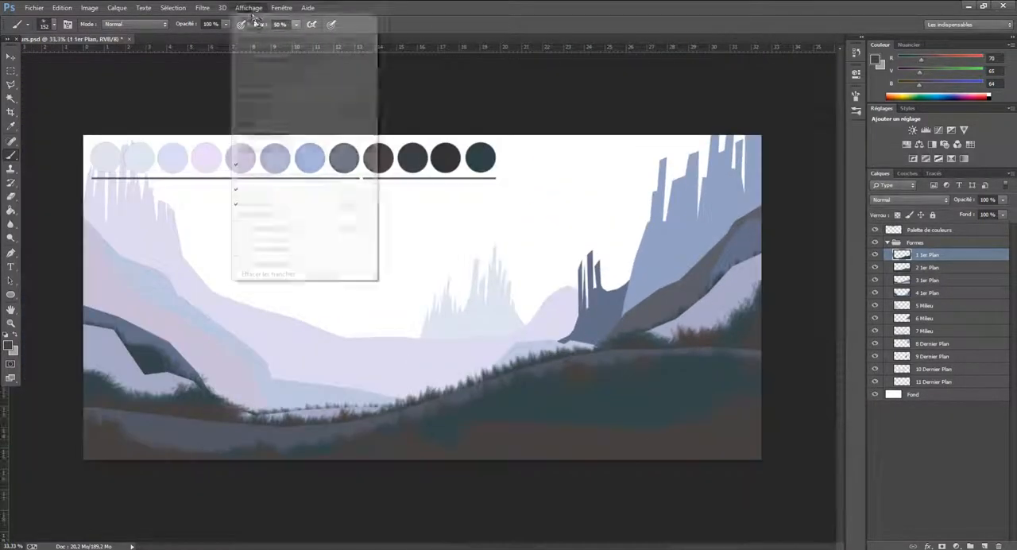
pyautogui.click(802, 142)
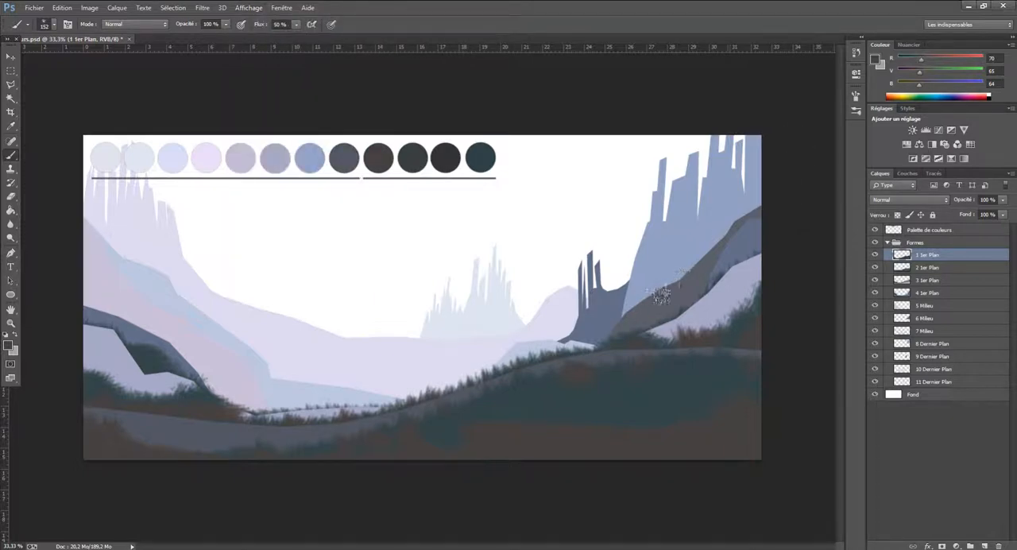